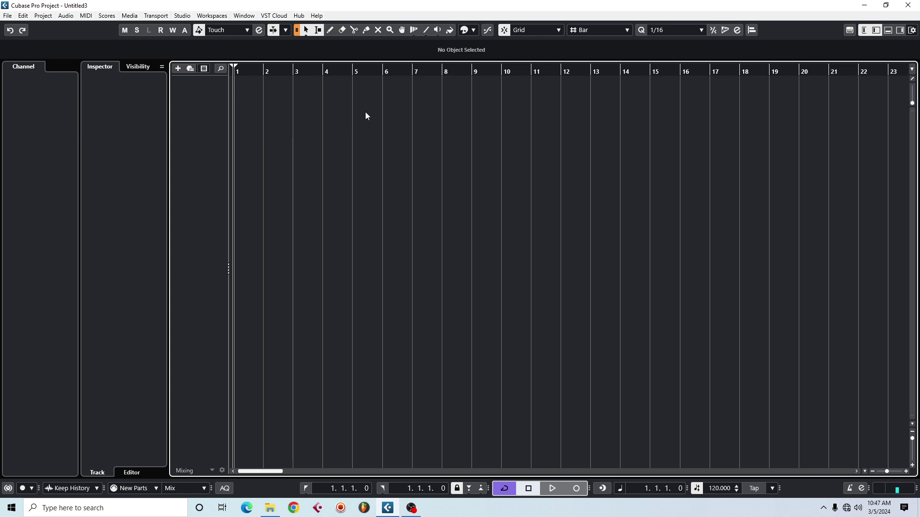
Set the left and right locators so the cycle range covers bar 1 to bar 2.
{"action": "left_click_drag", "start_coordinate": [242, 92], "coordinate": [879, 303]}
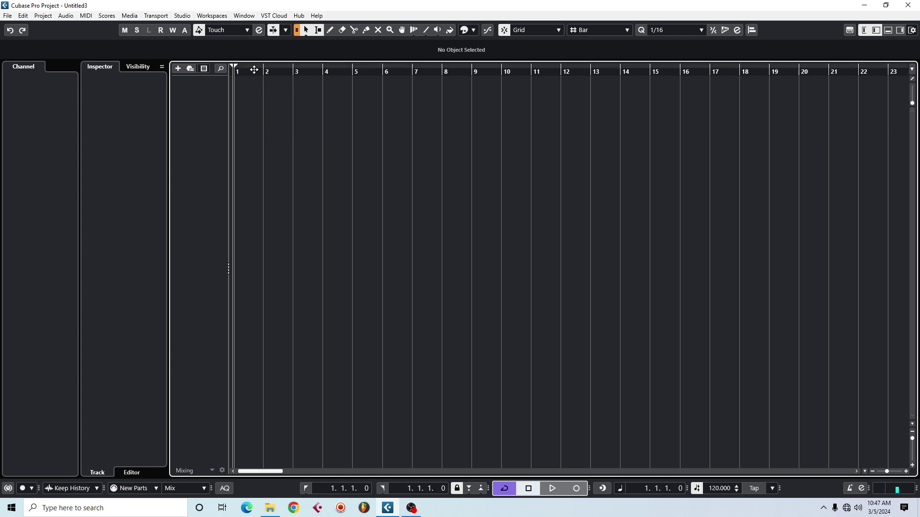
{"action": "left_click_drag", "start_coordinate": [253, 69], "coordinate": [196, 107]}
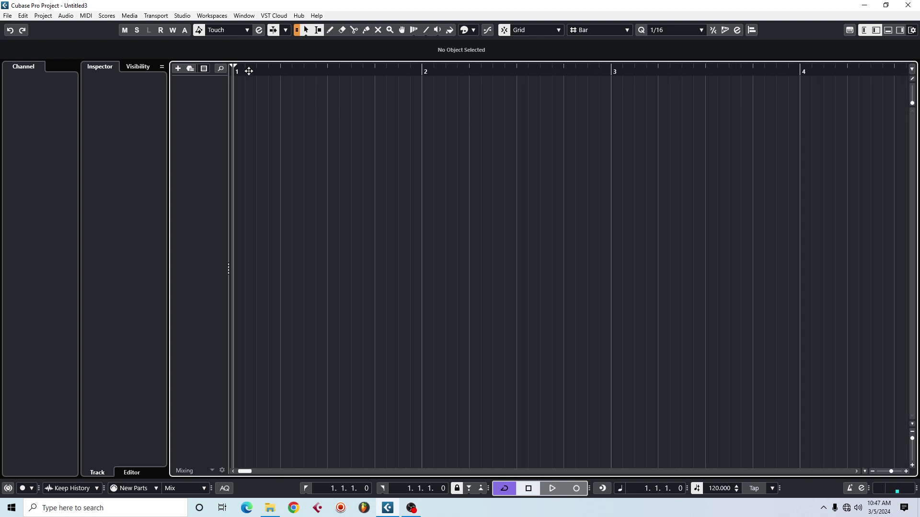
{"action": "left_click_drag", "start_coordinate": [249, 71], "coordinate": [222, 90]}
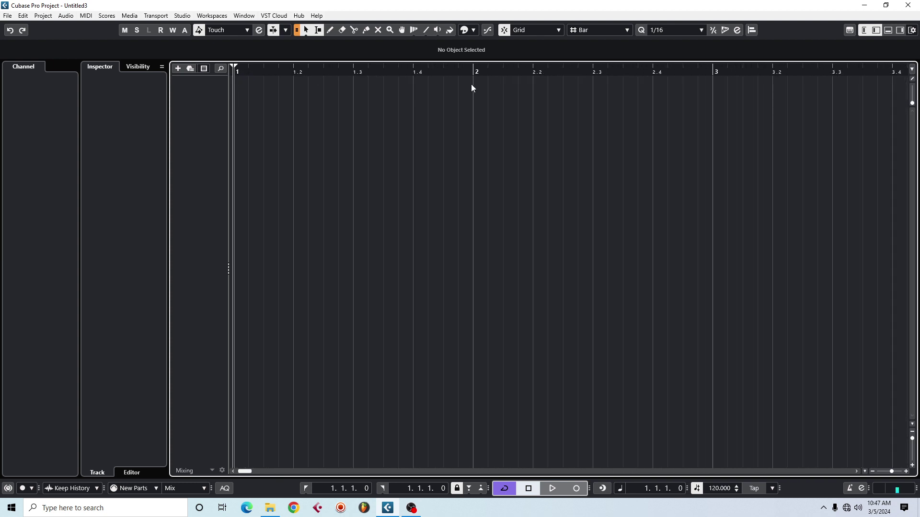
{"action": "left_click_drag", "start_coordinate": [472, 87], "coordinate": [246, 128]}
{"action": "left_click_drag", "start_coordinate": [243, 72], "coordinate": [215, 53]}
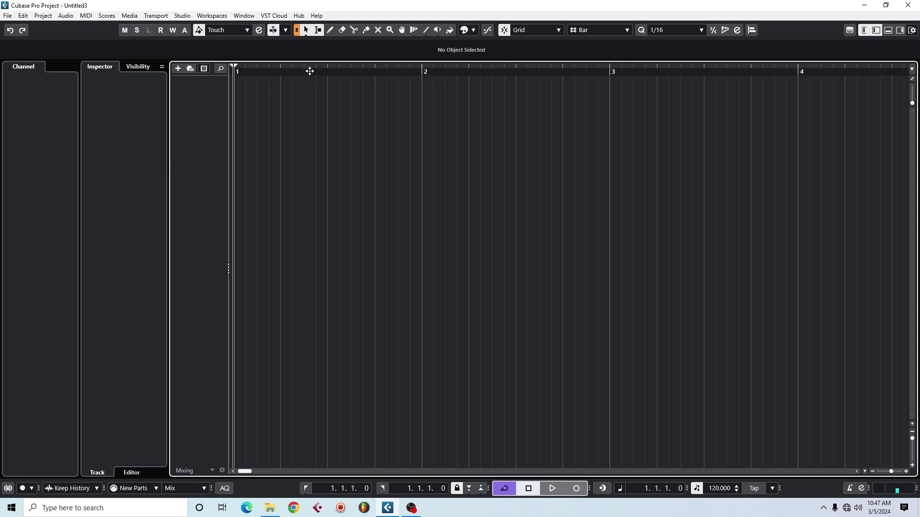
{"action": "left_click_drag", "start_coordinate": [312, 66], "coordinate": [416, 72]}
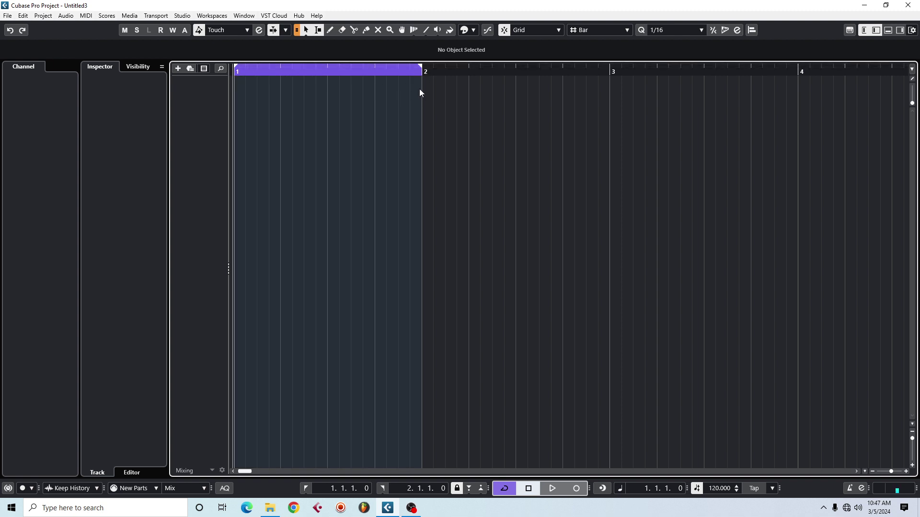
Extend the cycle range to bar 4 and shorten it back to end at bar 2.
{"action": "left_click_drag", "start_coordinate": [419, 88], "coordinate": [226, 133]}
{"action": "left_click_drag", "start_coordinate": [425, 90], "coordinate": [795, 102]}
{"action": "left_click_drag", "start_coordinate": [422, 69], "coordinate": [234, 124]}
{"action": "left_click_drag", "start_coordinate": [609, 69], "coordinate": [250, 113]}
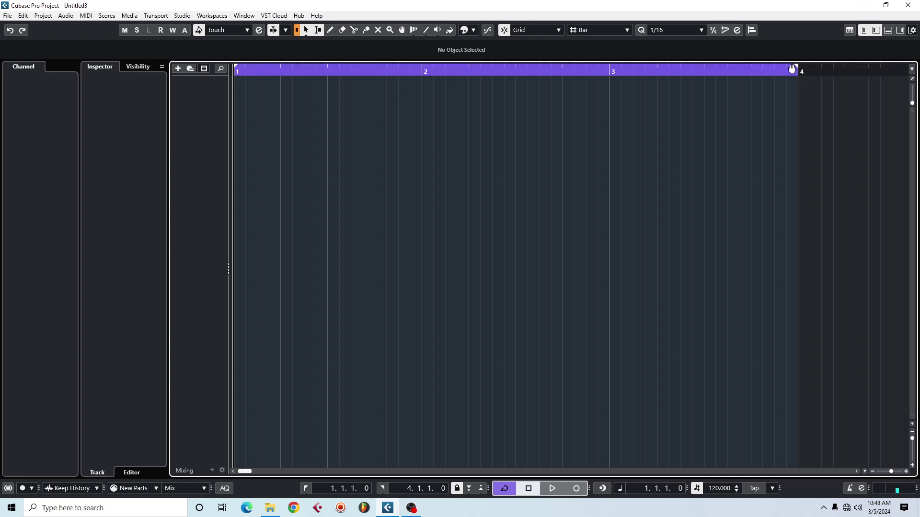
{"action": "left_click_drag", "start_coordinate": [797, 72], "coordinate": [482, 84]}
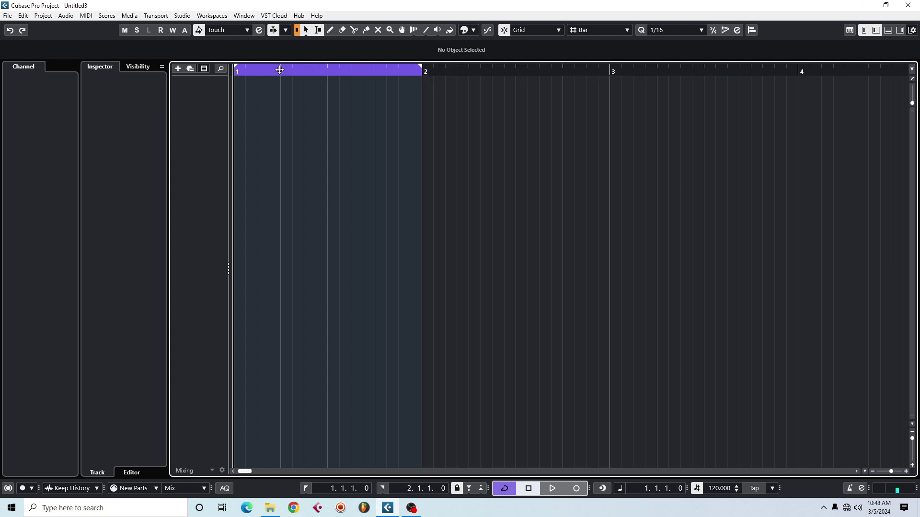
Examine the first bar's beats and their subdivisions in the empty project up close.
{"action": "left_click_drag", "start_coordinate": [243, 72], "coordinate": [219, 87]}
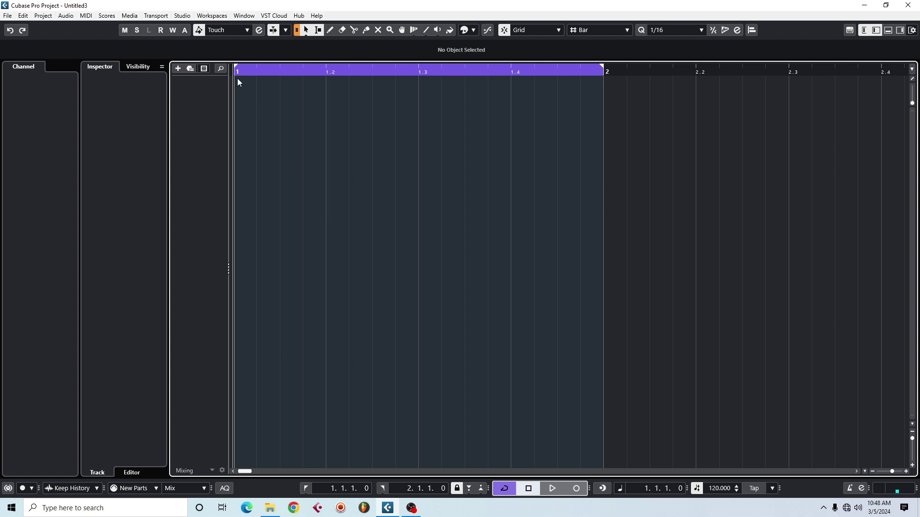
{"action": "left_click_drag", "start_coordinate": [257, 101], "coordinate": [418, 86]}
{"action": "left_click_drag", "start_coordinate": [472, 104], "coordinate": [237, 116]}
{"action": "left_click_drag", "start_coordinate": [327, 87], "coordinate": [222, 134]}
{"action": "left_click_drag", "start_coordinate": [241, 72], "coordinate": [231, 91]}
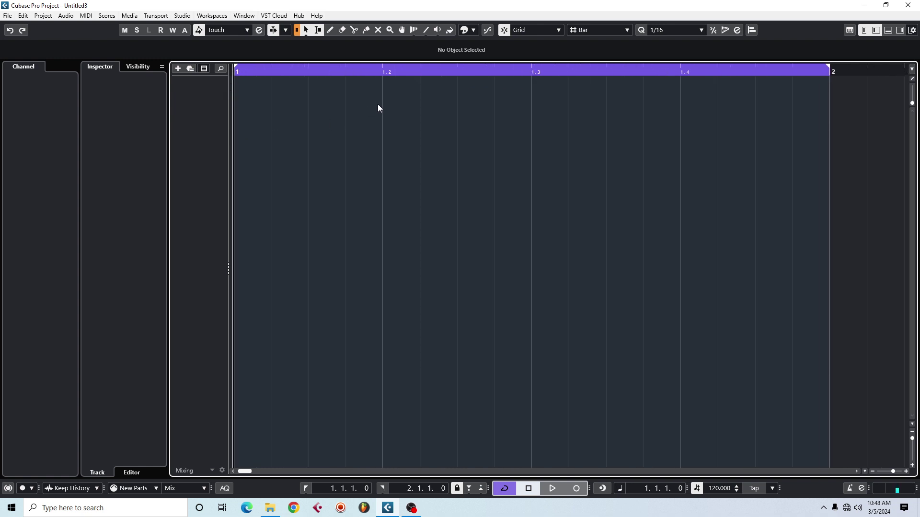
{"action": "left_click_drag", "start_coordinate": [382, 94], "coordinate": [224, 145]}
{"action": "left_click_drag", "start_coordinate": [382, 117], "coordinate": [383, 153]}
{"action": "left_click_drag", "start_coordinate": [241, 87], "coordinate": [777, 165]}
{"action": "left_click_drag", "start_coordinate": [239, 113], "coordinate": [381, 170]}
Change the grid type from Bar to Use Quantize, trying the Beat option on the way.
{"action": "left_click", "coordinate": [592, 32]}
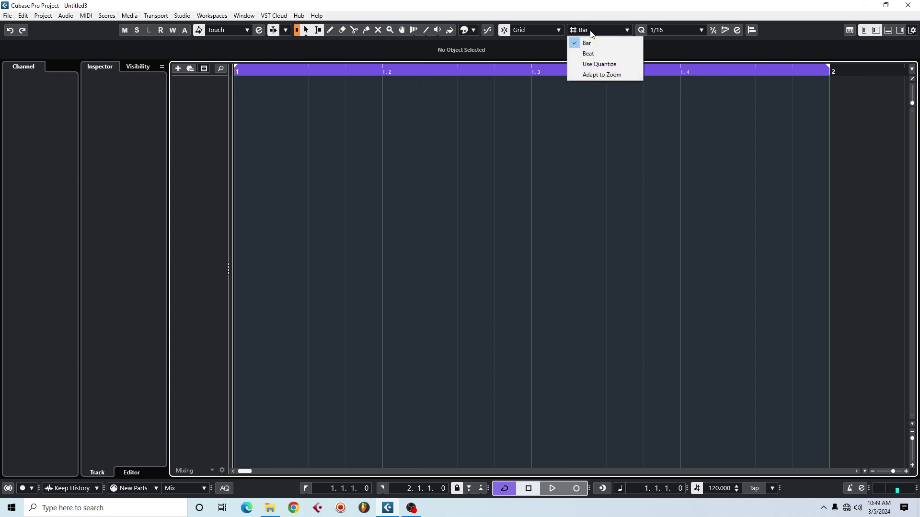
{"action": "left_click", "coordinate": [592, 30]}
{"action": "left_click", "coordinate": [591, 30]}
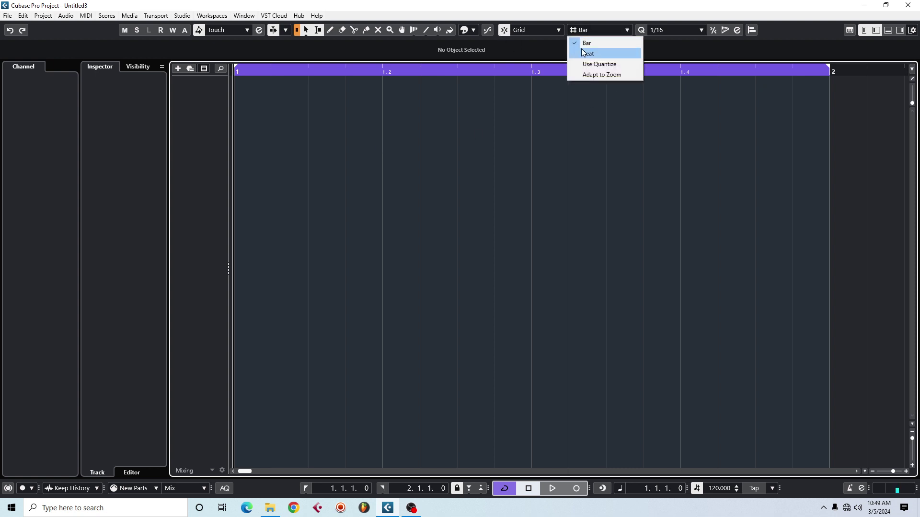
{"action": "left_click", "coordinate": [585, 53]}
{"action": "left_click", "coordinate": [590, 32]}
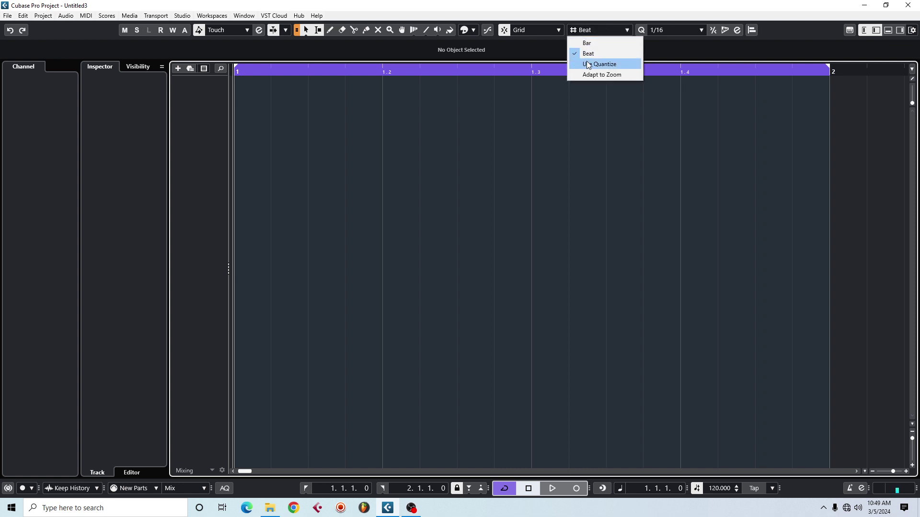
{"action": "left_click", "coordinate": [590, 64]}
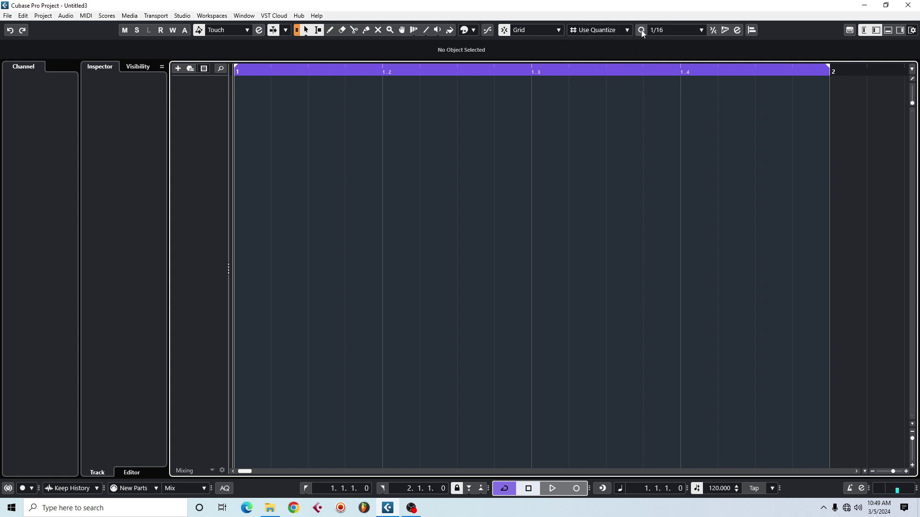
Look through the quantize presets, keep 1/16 and examine the sixteenth-note grid across bar 1.
{"action": "left_click", "coordinate": [675, 29]}
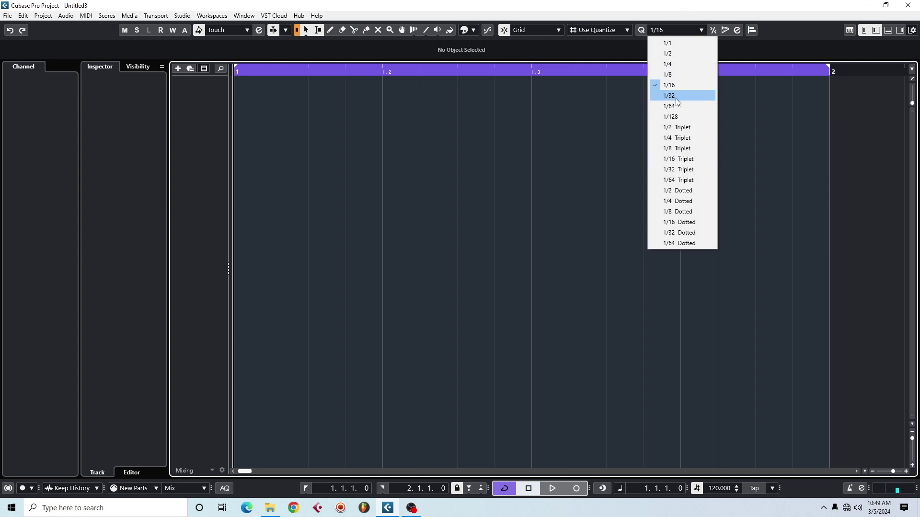
{"action": "left_click", "coordinate": [514, 111]}
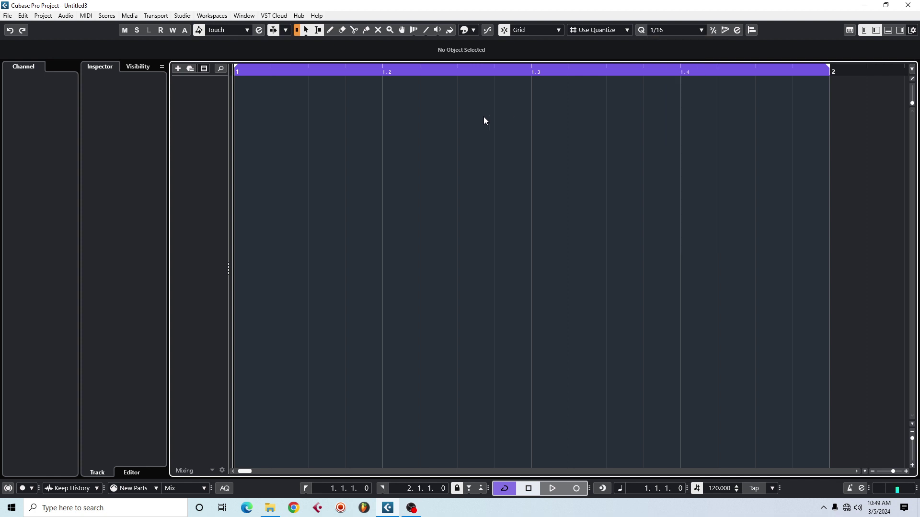
{"action": "left_click", "coordinate": [661, 28]}
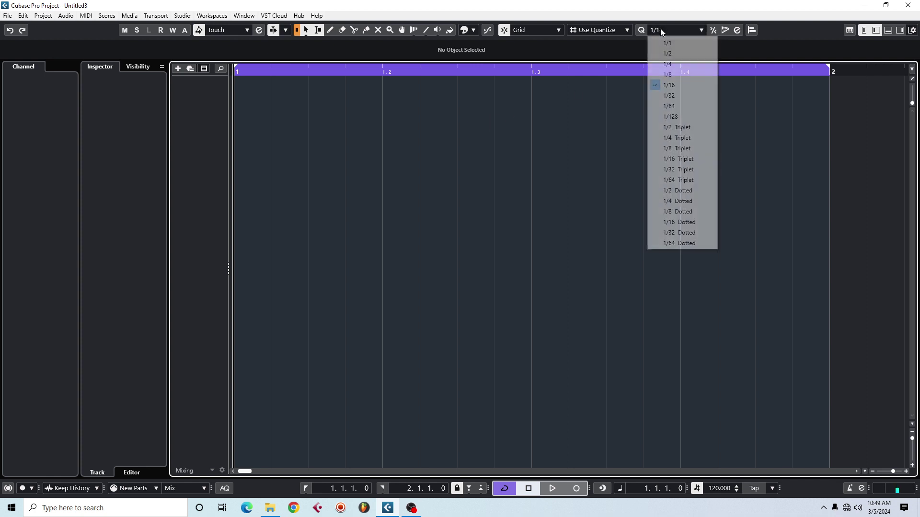
{"action": "left_click", "coordinate": [671, 86]}
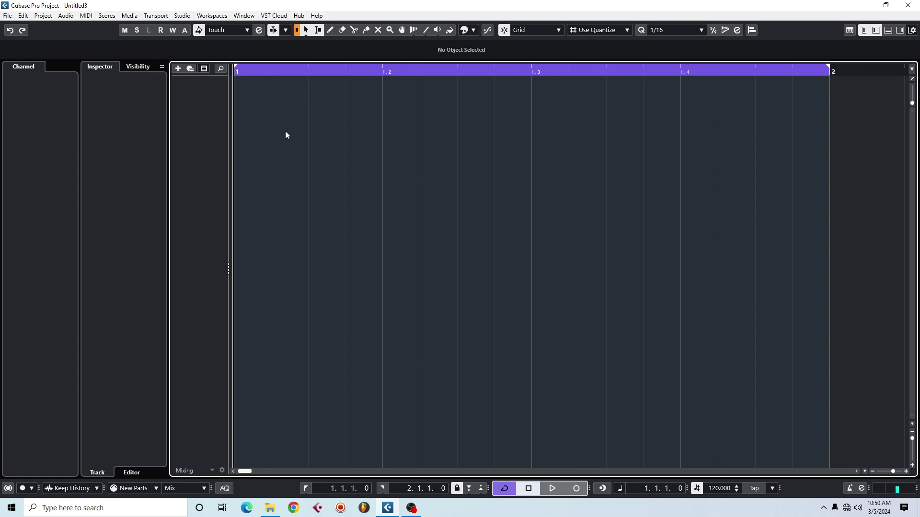
{"action": "left_click_drag", "start_coordinate": [242, 96], "coordinate": [366, 141]}
{"action": "left_click_drag", "start_coordinate": [382, 110], "coordinate": [457, 138]}
{"action": "left_click_drag", "start_coordinate": [552, 126], "coordinate": [673, 119]}
{"action": "left_click_drag", "start_coordinate": [243, 91], "coordinate": [775, 179]}
Set the quantize preset to 1/4 and look at the quarter-note grid in bar 1.
{"action": "left_click", "coordinate": [655, 31]}
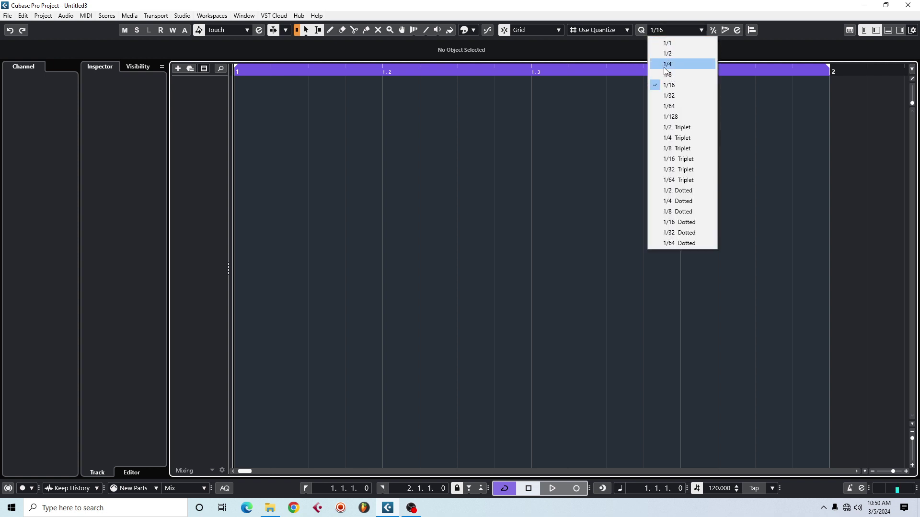
{"action": "left_click", "coordinate": [666, 64]}
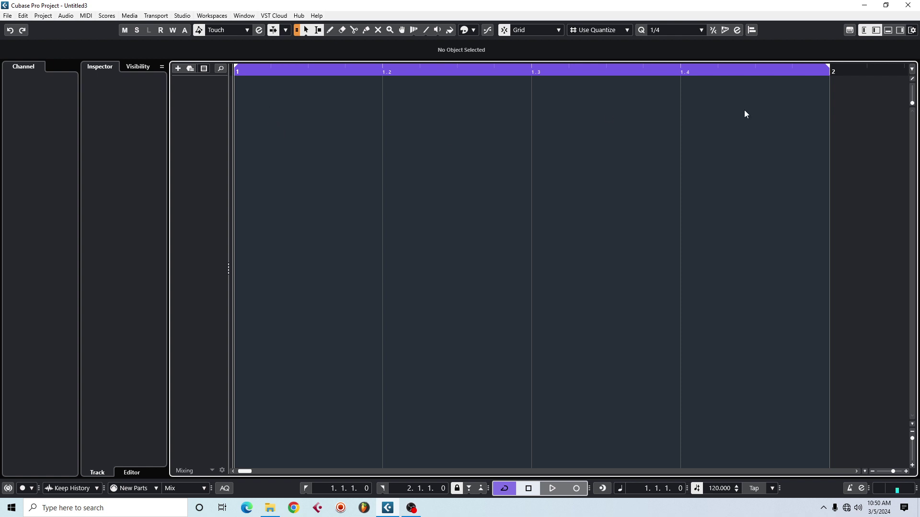
{"action": "left_click_drag", "start_coordinate": [242, 142], "coordinate": [371, 141]}
{"action": "left_click_drag", "start_coordinate": [384, 103], "coordinate": [254, 186]}
{"action": "left_click_drag", "start_coordinate": [384, 129], "coordinate": [511, 86]}
Set the quantize preset to 1/1, look over the whole-note grid, and return the preset to 1/16.
{"action": "left_click", "coordinate": [663, 31]}
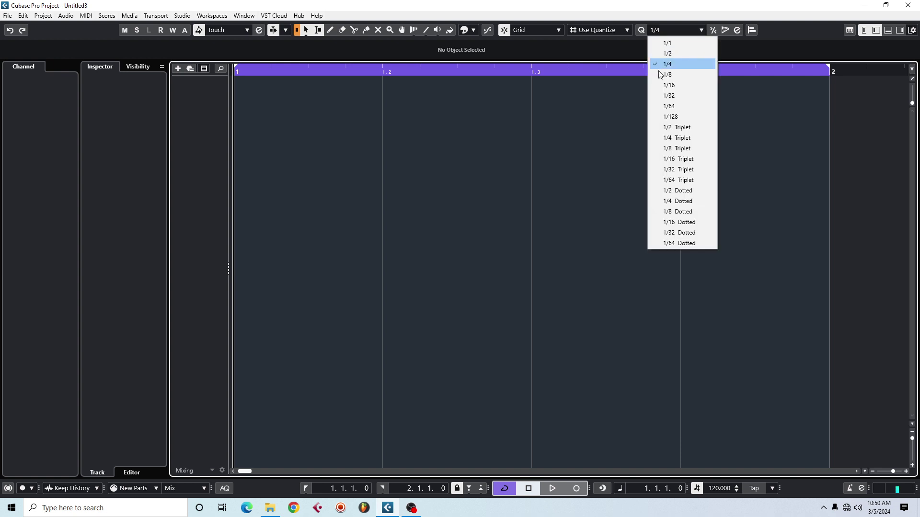
{"action": "left_click", "coordinate": [669, 44]}
{"action": "left_click_drag", "start_coordinate": [824, 91], "coordinate": [244, 174]}
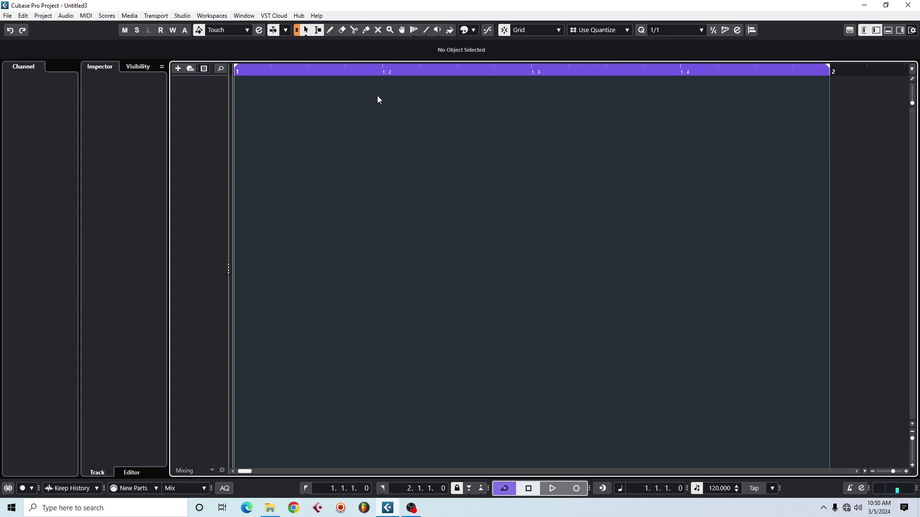
{"action": "left_click_drag", "start_coordinate": [396, 131], "coordinate": [420, 127]}
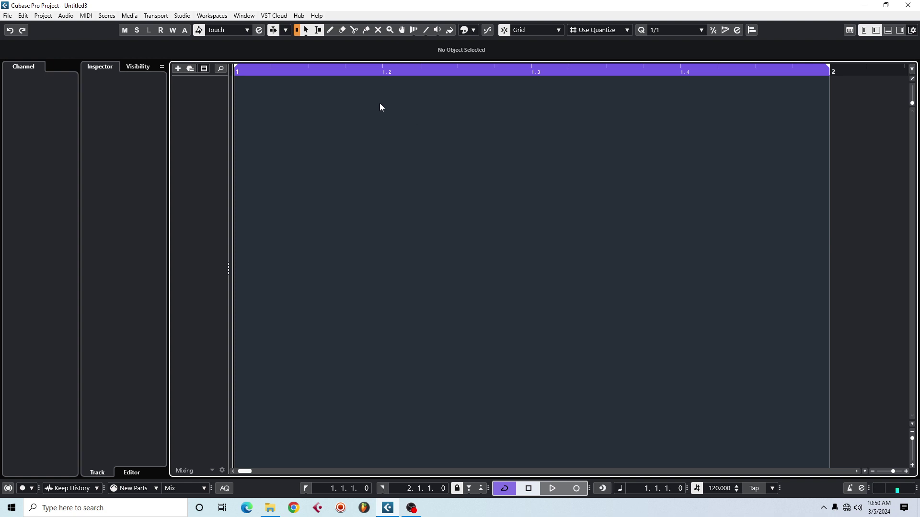
{"action": "left_click", "coordinate": [685, 30]}
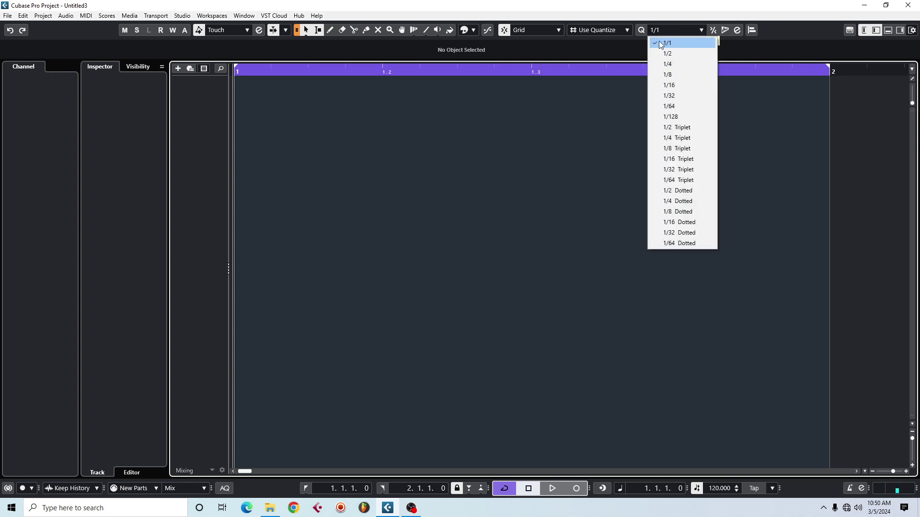
{"action": "left_click", "coordinate": [673, 86]}
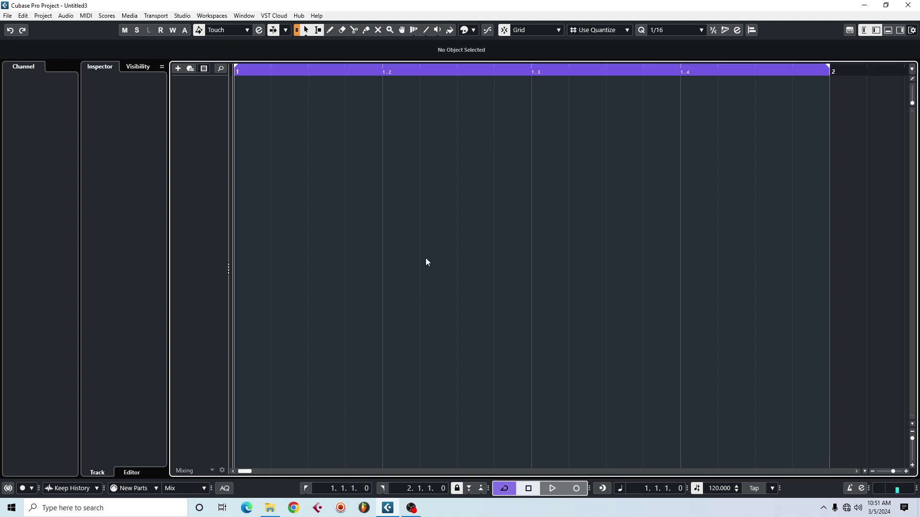
Set the quantize preset to 1/8 Triplet and examine the triplet divisions across bar 1.
{"action": "left_click", "coordinate": [666, 33]}
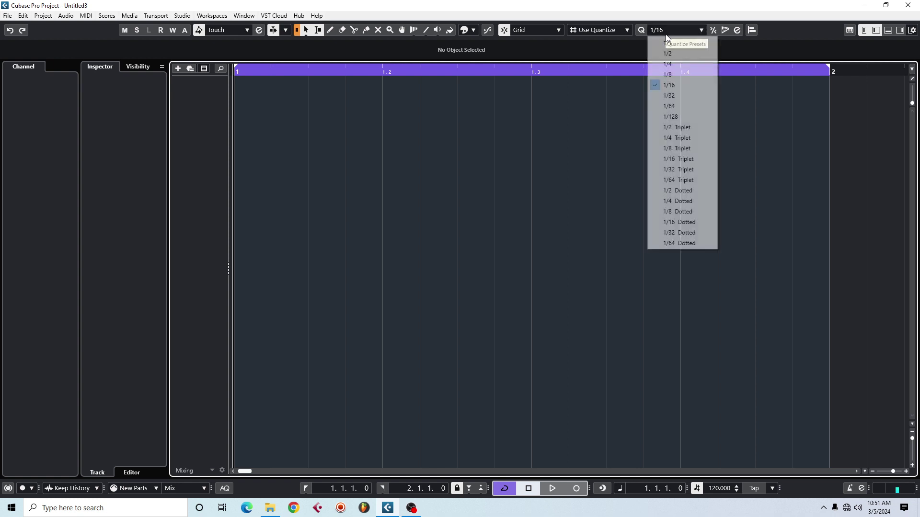
{"action": "left_click", "coordinate": [679, 152]}
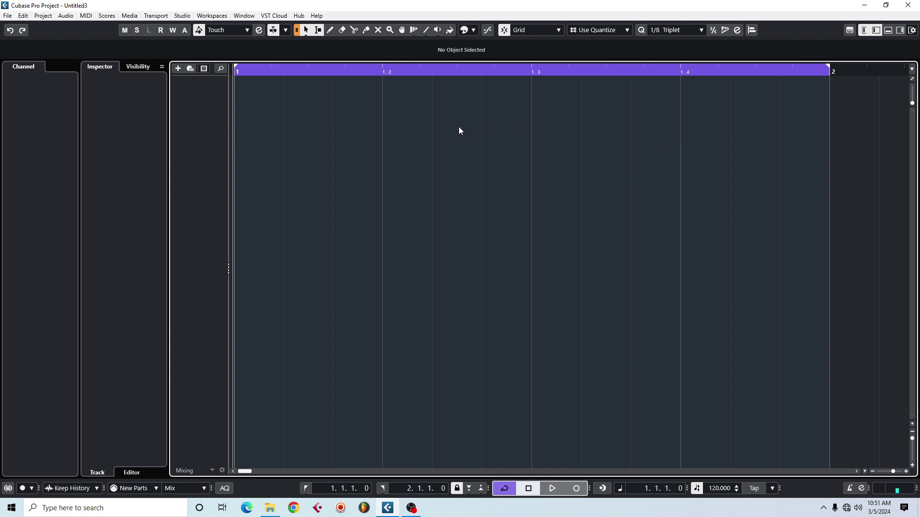
{"action": "left_click_drag", "start_coordinate": [238, 80], "coordinate": [828, 151]}
{"action": "left_click_drag", "start_coordinate": [827, 96], "coordinate": [246, 207]}
{"action": "mouse_move", "coordinate": [238, 106]}
{"action": "left_mouse_down"}
{"action": "mouse_move", "coordinate": [430, 158]}
{"action": "mouse_move", "coordinate": [533, 139]}
{"action": "mouse_move", "coordinate": [614, 166]}
{"action": "mouse_move", "coordinate": [660, 138]}
{"action": "mouse_move", "coordinate": [776, 149]}
{"action": "left_mouse_up"}
{"action": "left_click_drag", "start_coordinate": [382, 101], "coordinate": [227, 174]}
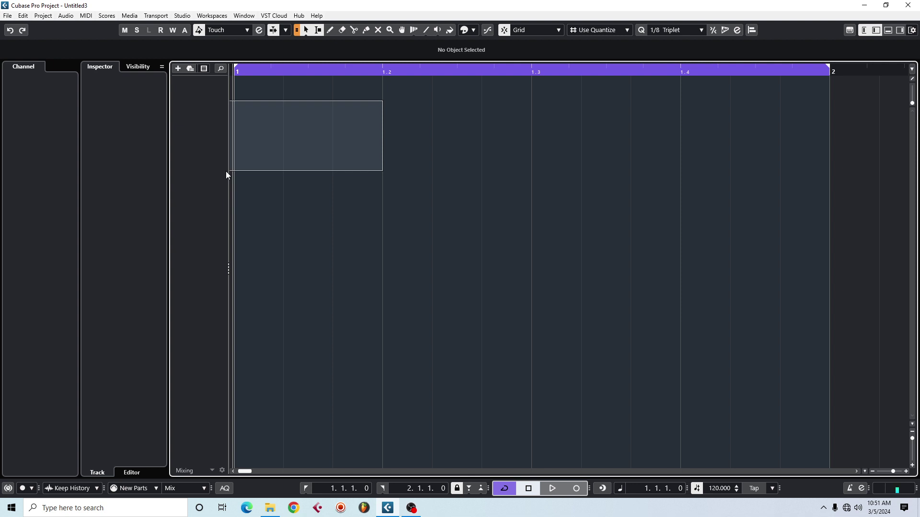
{"action": "left_click_drag", "start_coordinate": [226, 172], "coordinate": [232, 154]}
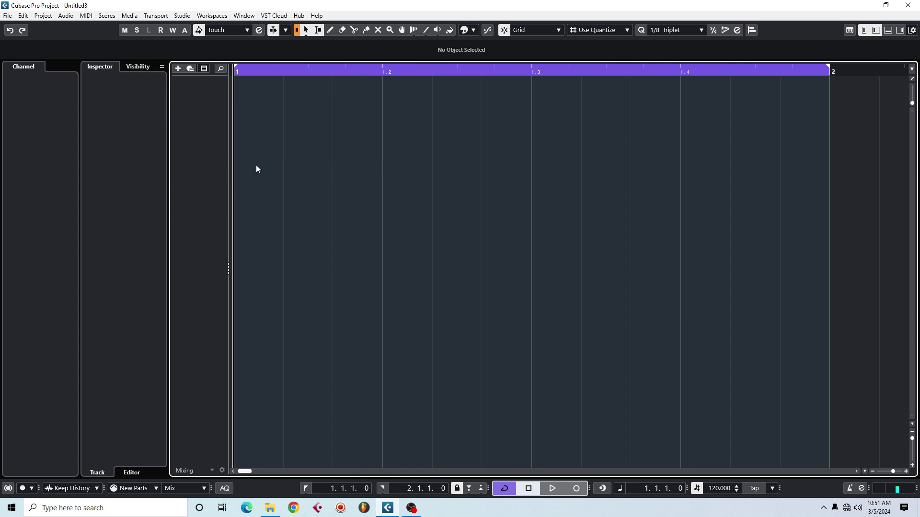
Switch the quantize preset to 1/16 and examine the divisions within the first beat for comparison.
{"action": "left_click", "coordinate": [653, 30]}
{"action": "left_click", "coordinate": [670, 86]}
{"action": "left_click_drag", "start_coordinate": [240, 111], "coordinate": [376, 169]}
{"action": "left_click_drag", "start_coordinate": [384, 126], "coordinate": [257, 197]}
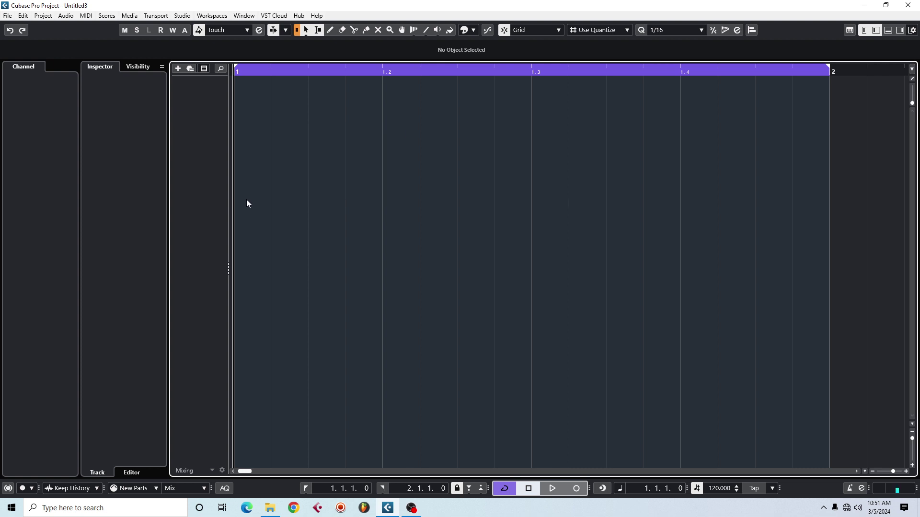
Switch the quantize preset back to 1/8 Triplet and compare the divisions within the first beat.
{"action": "left_click", "coordinate": [668, 31]}
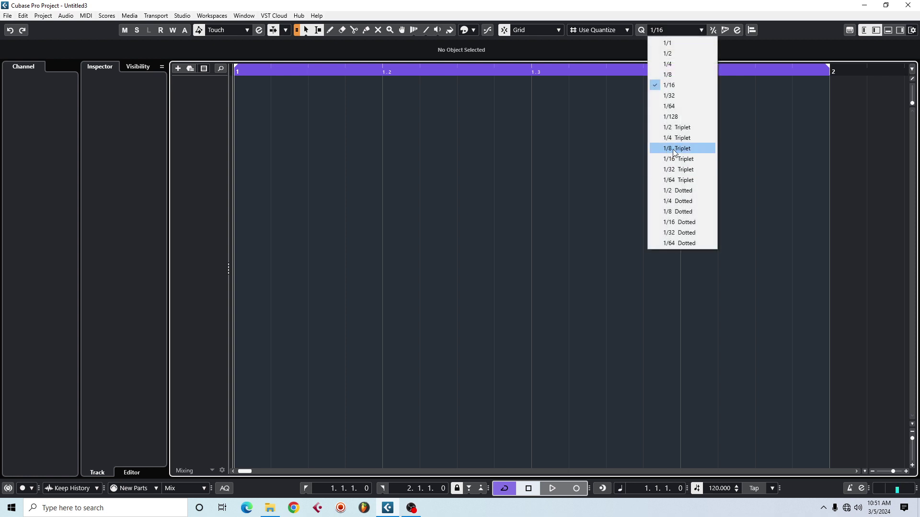
{"action": "left_click", "coordinate": [679, 150]}
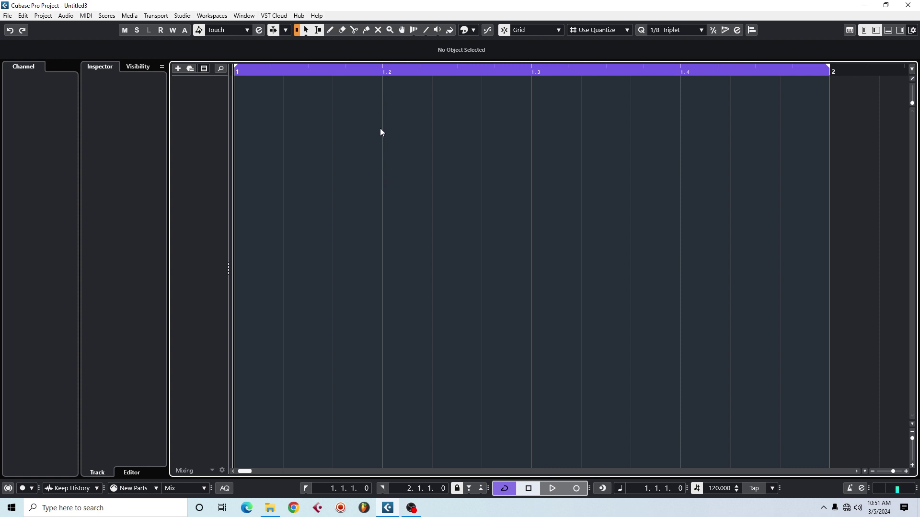
{"action": "left_click_drag", "start_coordinate": [381, 130], "coordinate": [227, 198]}
{"action": "left_click_drag", "start_coordinate": [270, 222], "coordinate": [332, 215]}
Set the quantize preset to 1/16 for the project grid.
{"action": "left_click", "coordinate": [676, 29]}
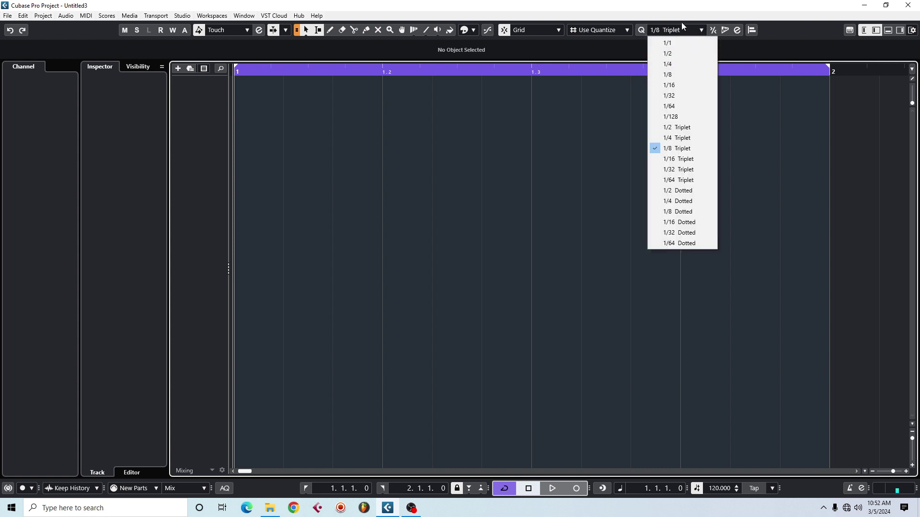
{"action": "left_click", "coordinate": [677, 86]}
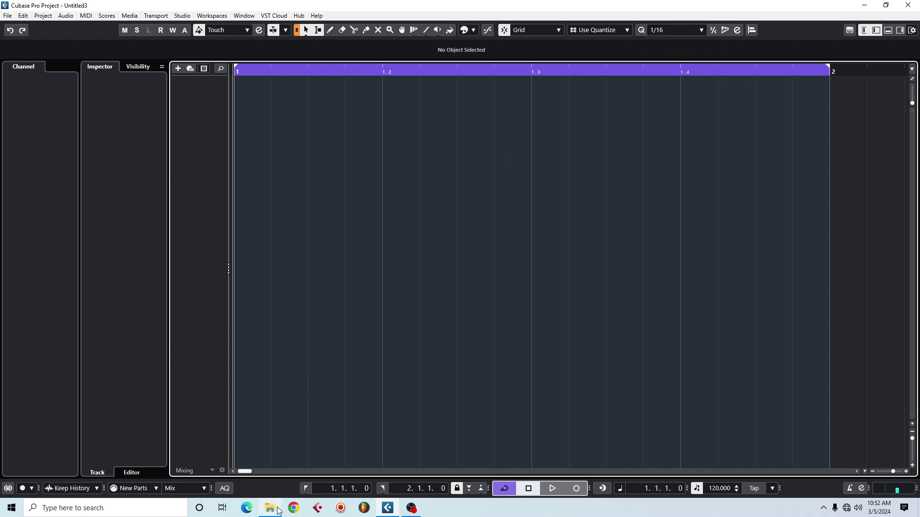
Switch to File Explorer's Kicks folder and import Cymatics - Kick 9 into the Cubase project at the start of bar 1.
{"action": "mouse_move", "coordinate": [278, 509]}
{"action": "left_click", "coordinate": [265, 472]}
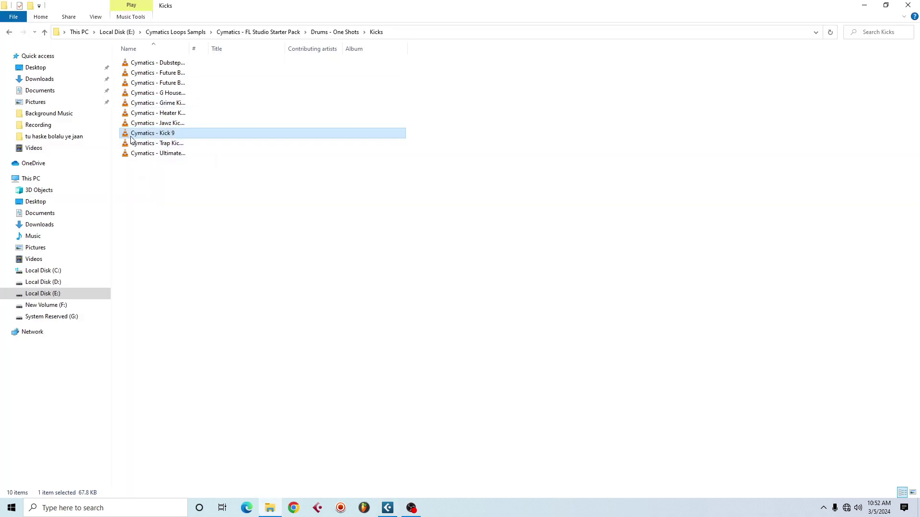
{"action": "left_click_drag", "start_coordinate": [134, 135], "coordinate": [246, 94]}
{"action": "left_click_drag", "start_coordinate": [300, 111], "coordinate": [278, 114]}
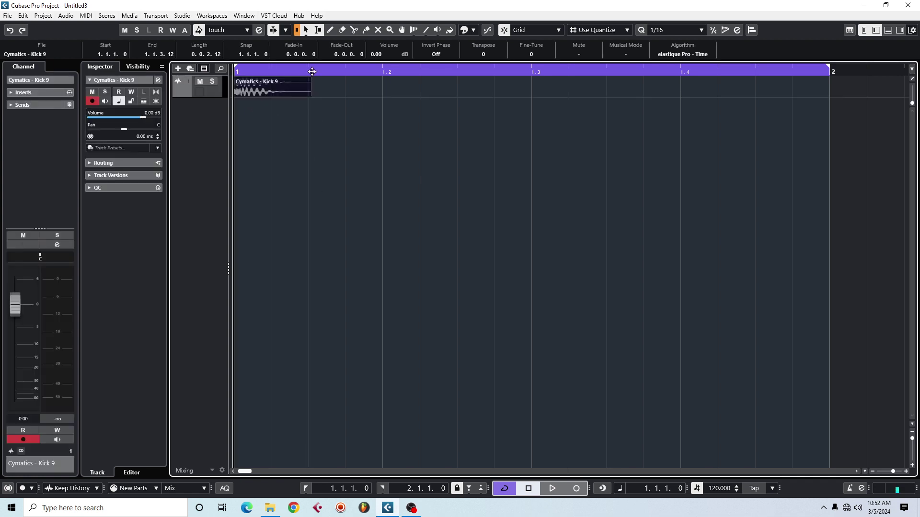
Set the grid type to Bar and try to move the kick event away from the start of bar 1.
{"action": "left_click", "coordinate": [590, 30]}
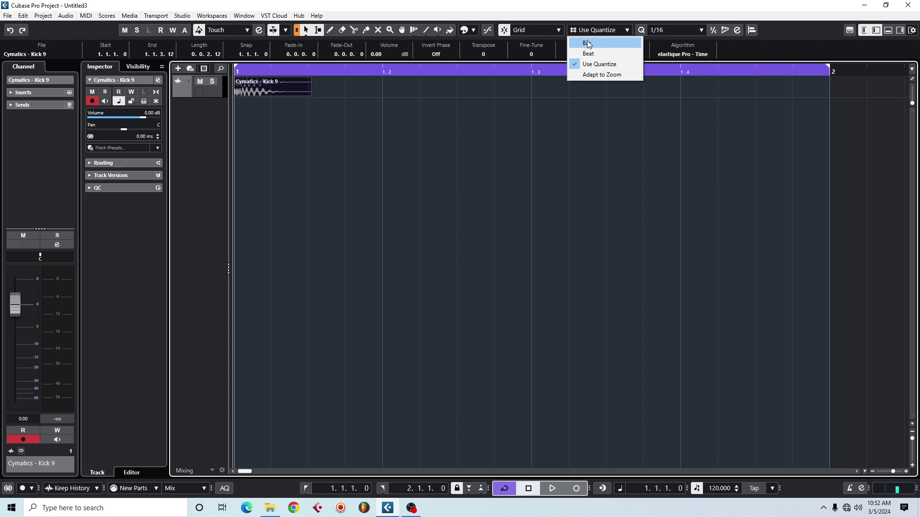
{"action": "left_click", "coordinate": [589, 44]}
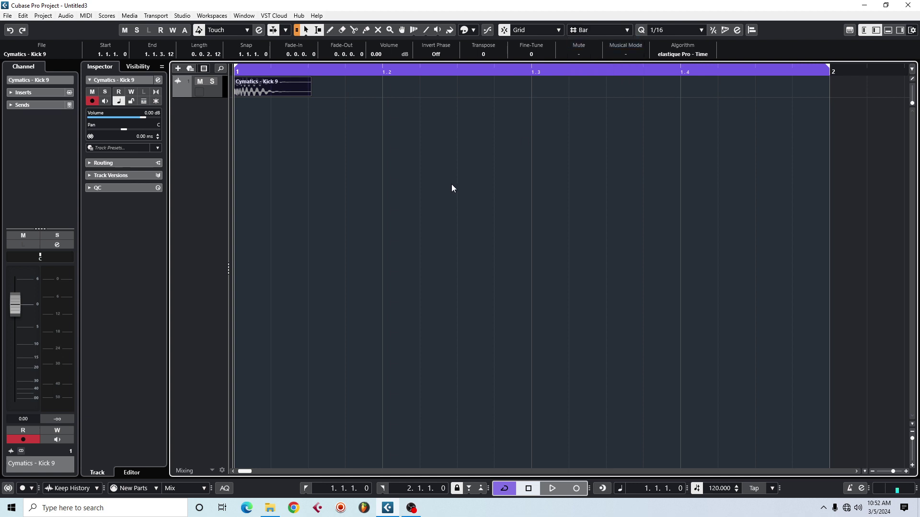
{"action": "left_click_drag", "start_coordinate": [260, 87], "coordinate": [406, 96]}
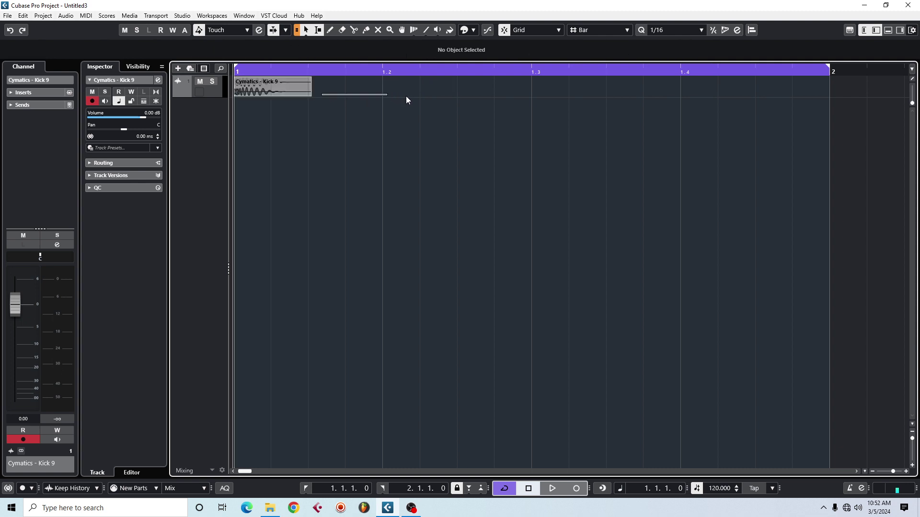
{"action": "left_click_drag", "start_coordinate": [267, 93], "coordinate": [309, 94]}
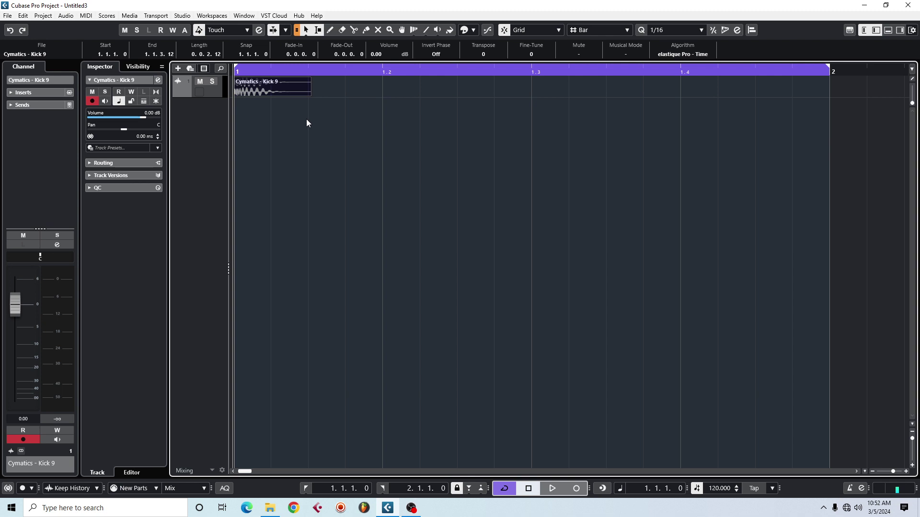
Duplicate the kick event, move the copy back to the start of bar 1, and delete the extra copy.
{"action": "key", "text": "ctrl+d"}
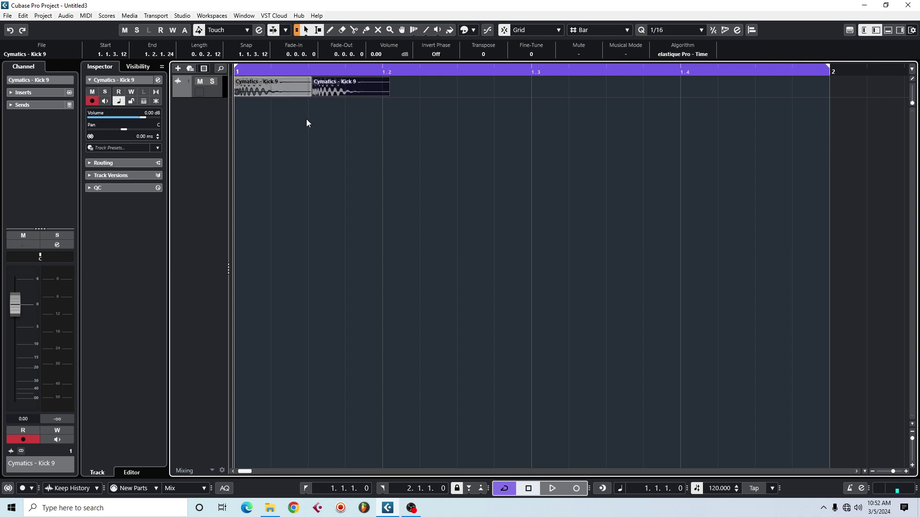
{"action": "left_click_drag", "start_coordinate": [324, 93], "coordinate": [248, 102]}
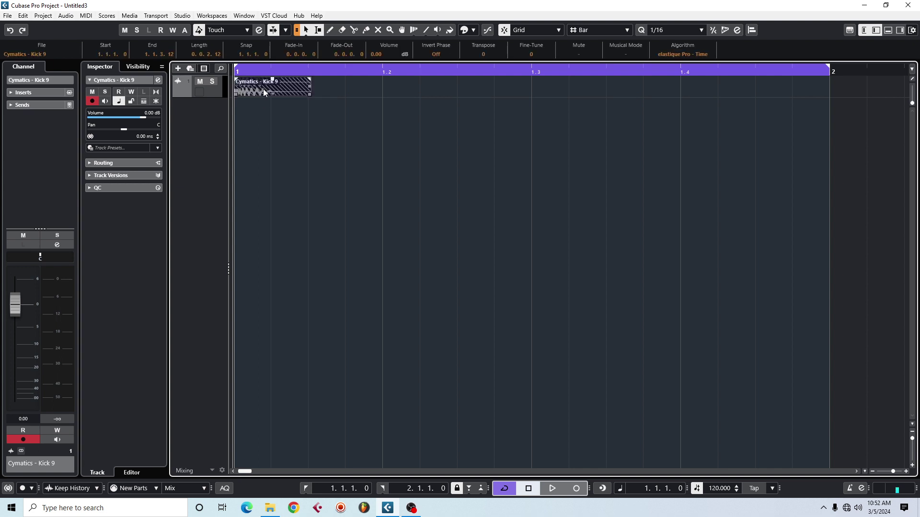
{"action": "left_click", "coordinate": [263, 88]}
{"action": "key", "text": "Delete"}
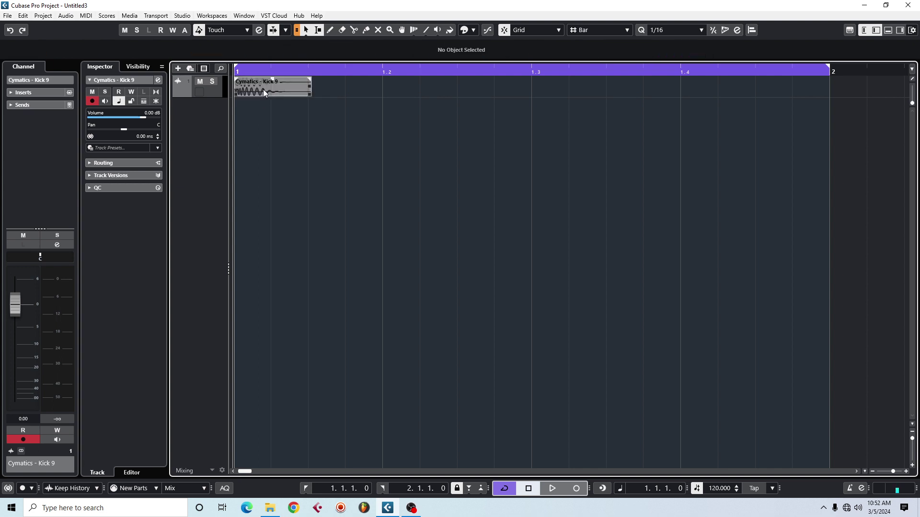
{"action": "left_click", "coordinate": [271, 92]}
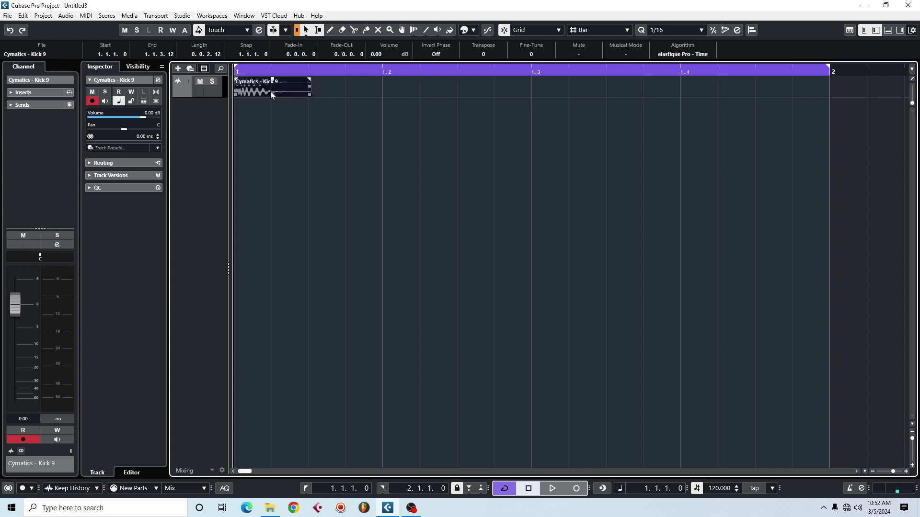
{"action": "key", "text": "Delete"}
{"action": "key", "text": "ctrl+z"}
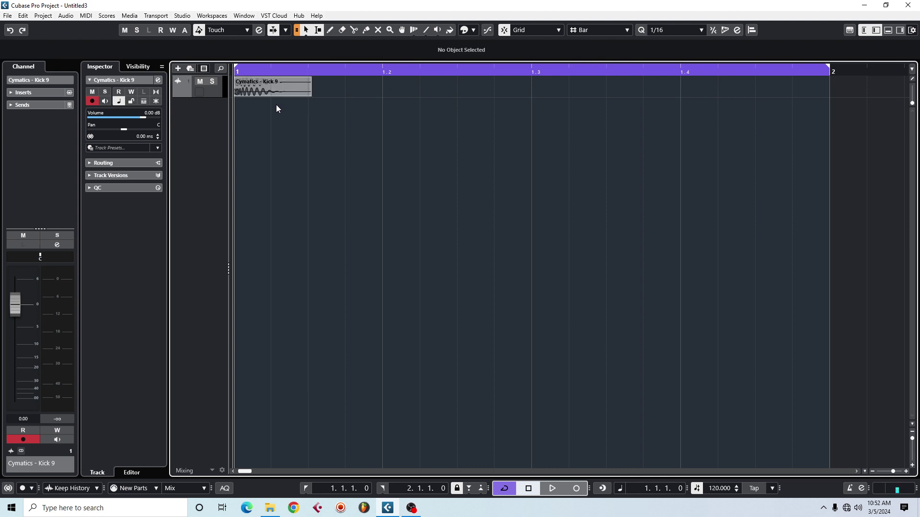
Reselect the Bar grid type and move the kick event to the start of bar 2.
{"action": "left_click", "coordinate": [275, 94]}
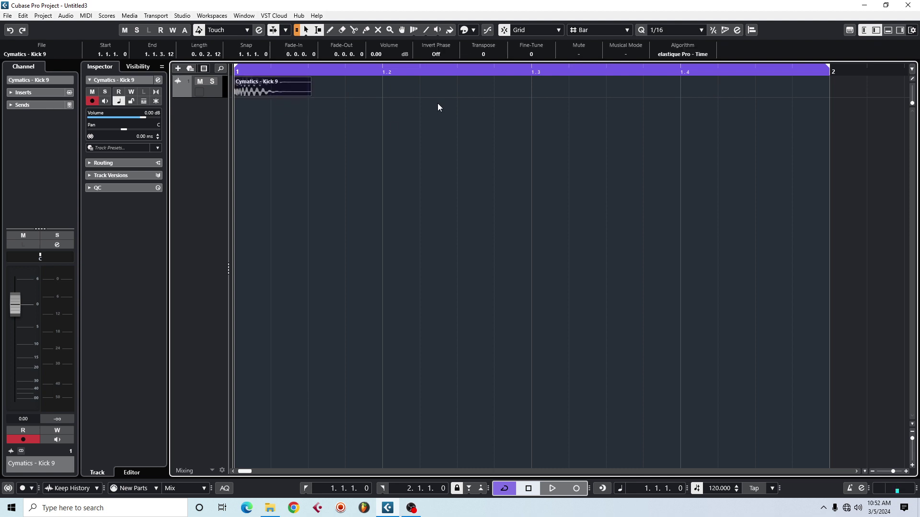
{"action": "left_click", "coordinate": [586, 31]}
{"action": "left_click", "coordinate": [587, 43]}
{"action": "left_click_drag", "start_coordinate": [250, 86], "coordinate": [355, 96]}
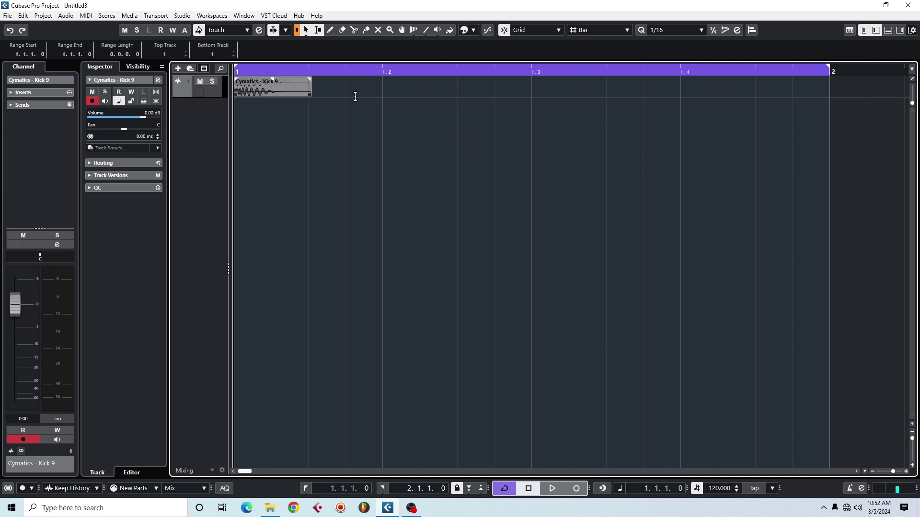
{"action": "left_click", "coordinate": [262, 108]}
{"action": "left_click", "coordinate": [253, 91]}
{"action": "left_click_drag", "start_coordinate": [253, 91], "coordinate": [841, 92]}
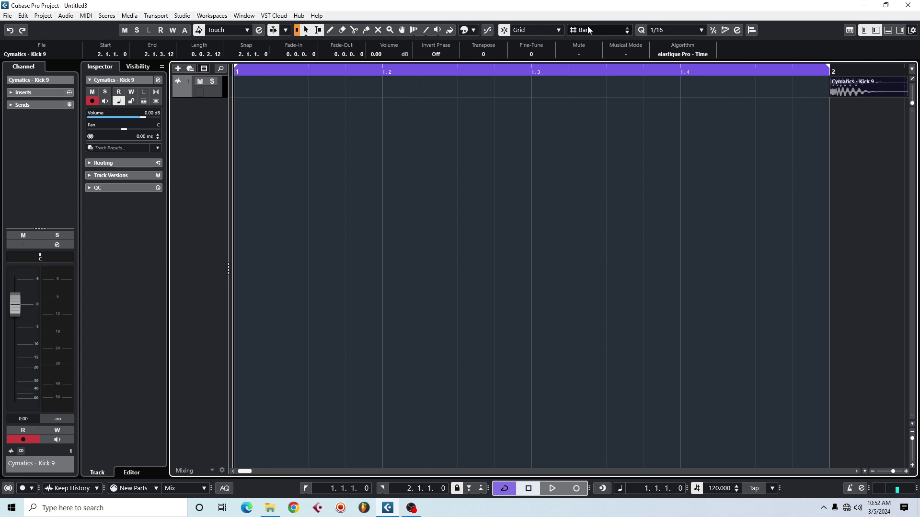
{"action": "left_click", "coordinate": [808, 88]}
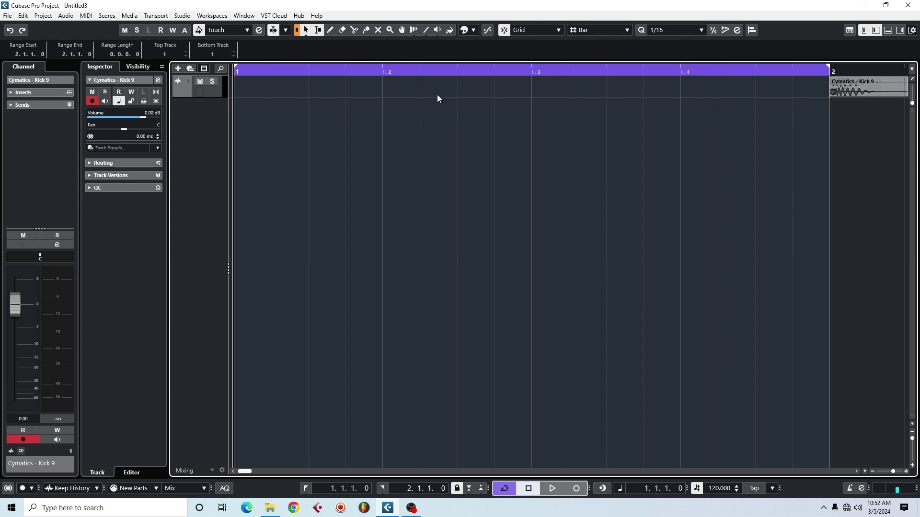
{"action": "left_click", "coordinate": [869, 90]}
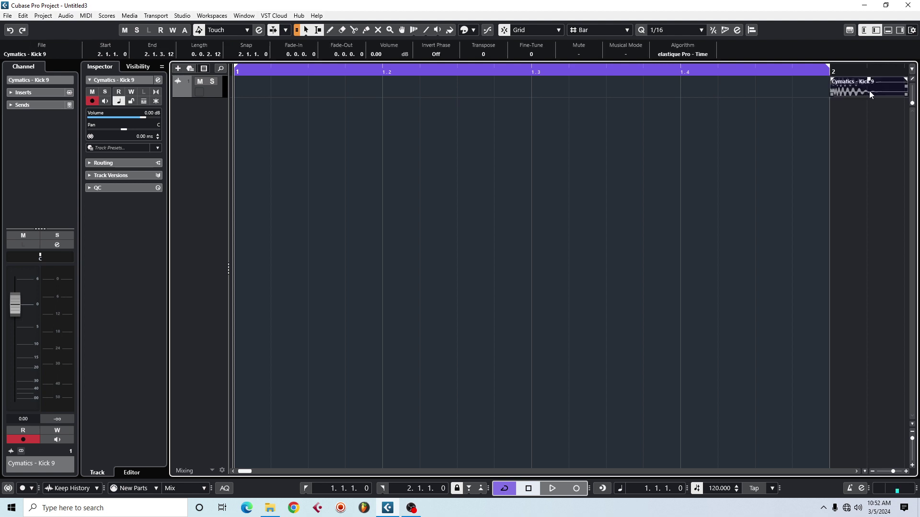
Set the grid type to Beat and move the kick event back to the start of bar 1.
{"action": "left_click", "coordinate": [576, 31]}
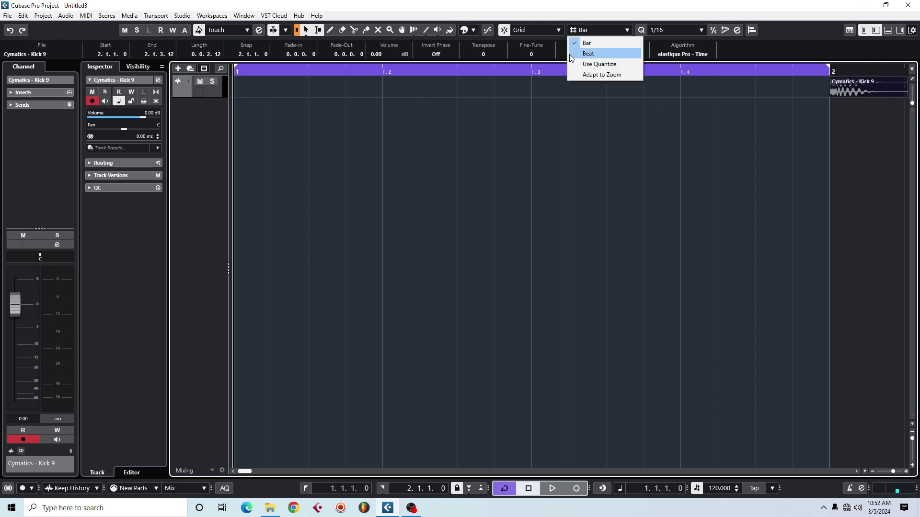
{"action": "left_click", "coordinate": [570, 52]}
{"action": "left_click_drag", "start_coordinate": [858, 87], "coordinate": [287, 94]}
Set the grid type to Use Quantize and try moving the kick along the 1/16 divisions, returning it to the start of bar 1.
{"action": "left_click", "coordinate": [588, 31]}
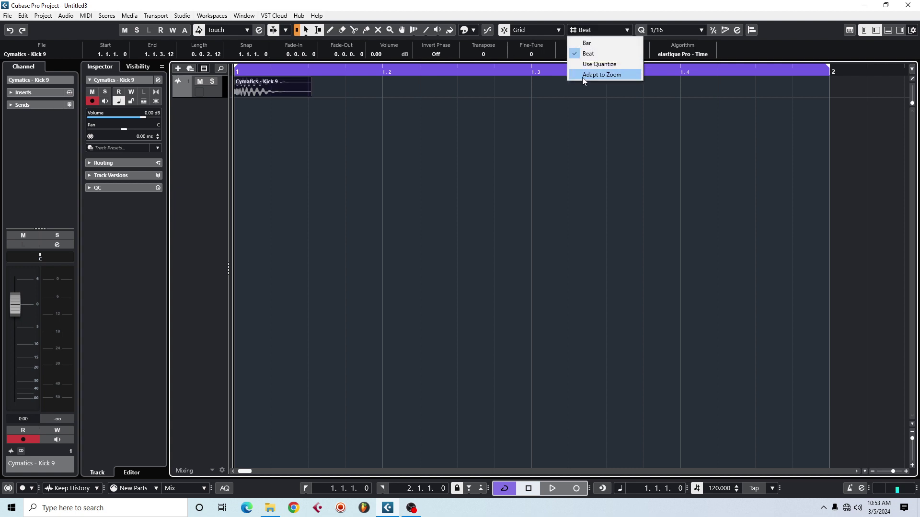
{"action": "left_click", "coordinate": [596, 64]}
{"action": "mouse_move", "coordinate": [269, 88]}
{"action": "left_mouse_down"}
{"action": "mouse_move", "coordinate": [386, 90]}
{"action": "mouse_move", "coordinate": [254, 93]}
{"action": "left_mouse_up"}
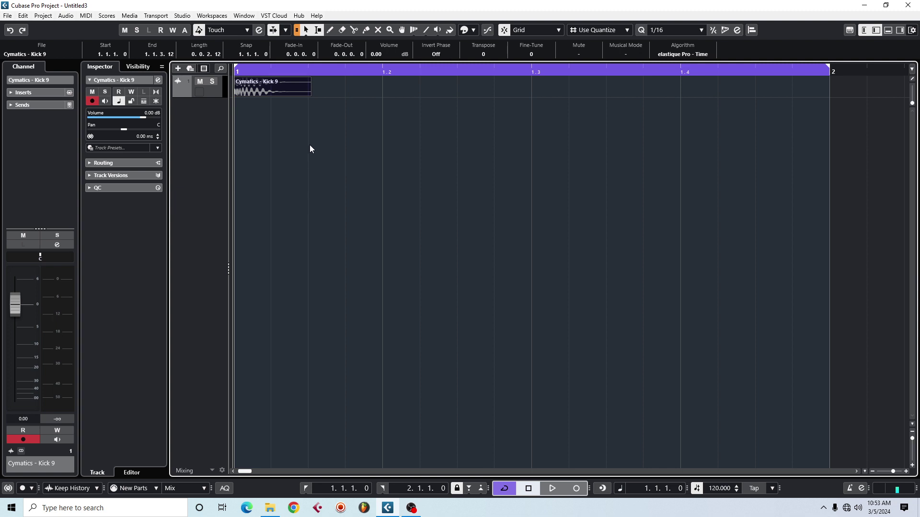
{"action": "left_click", "coordinate": [599, 34]}
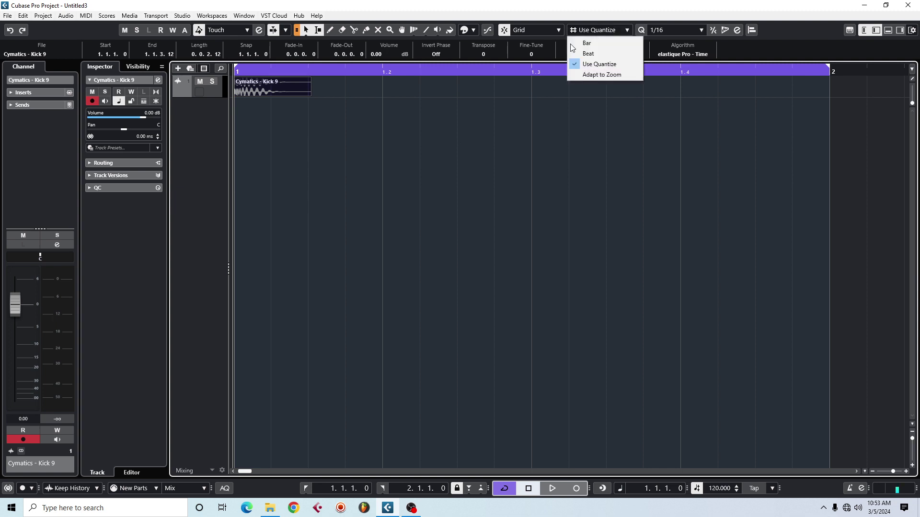
{"action": "left_click", "coordinate": [599, 69]}
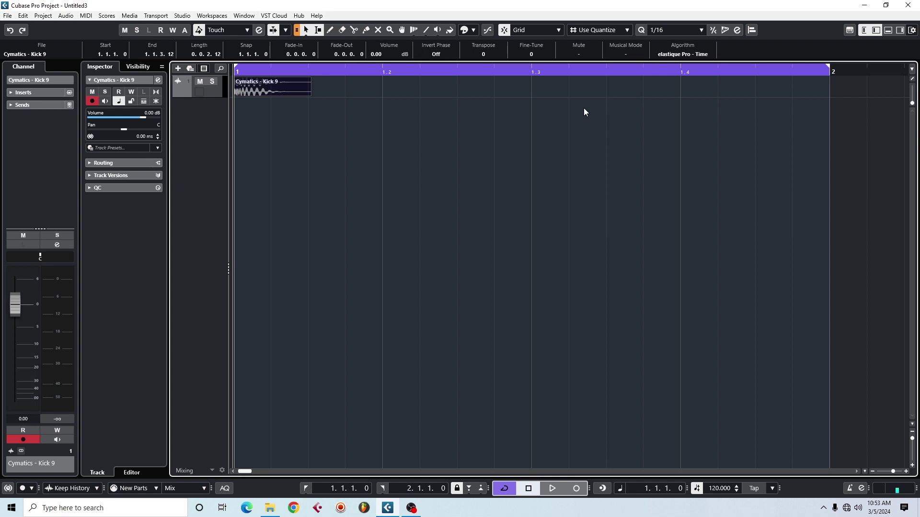
Switch the grid type back to Bar and try selecting a position at beat 2 of the kick track.
{"action": "left_click", "coordinate": [590, 30]}
{"action": "left_click", "coordinate": [587, 43]}
{"action": "left_click", "coordinate": [382, 85]}
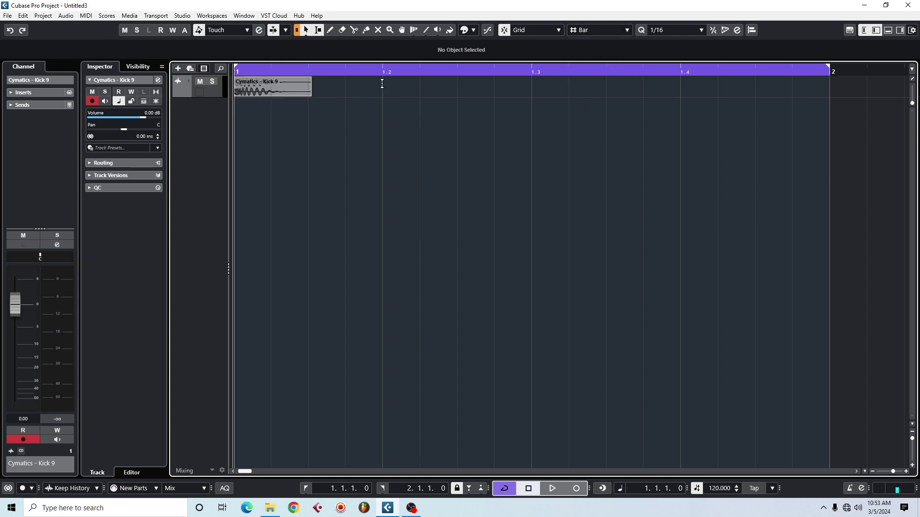
{"action": "left_click_drag", "start_coordinate": [316, 127], "coordinate": [350, 160]}
Set the grid type to Use Quantize so that events snap to the 1/16 divisions.
{"action": "left_click", "coordinate": [582, 30]}
{"action": "left_click", "coordinate": [588, 66]}
{"action": "left_click_drag", "start_coordinate": [241, 71], "coordinate": [221, 61]}
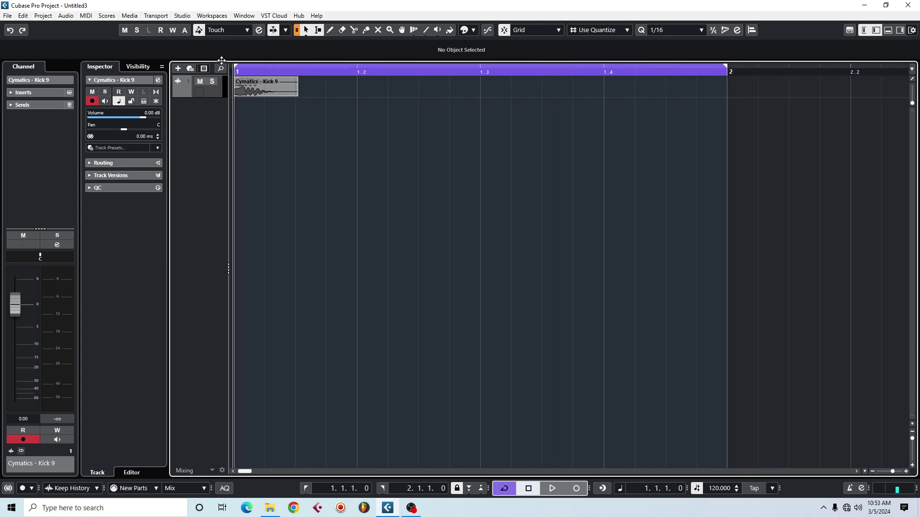
Duplicate the kick event and place the copies on beats 2, 3 and 4 of bar 1.
{"action": "left_click", "coordinate": [266, 96]}
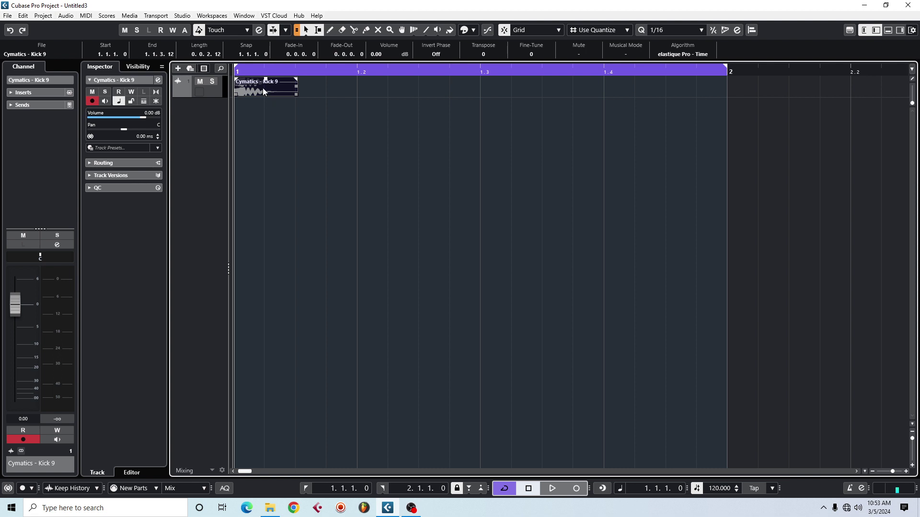
{"action": "key", "text": "ctrl+d"}
{"action": "left_click_drag", "start_coordinate": [321, 88], "coordinate": [372, 89]}
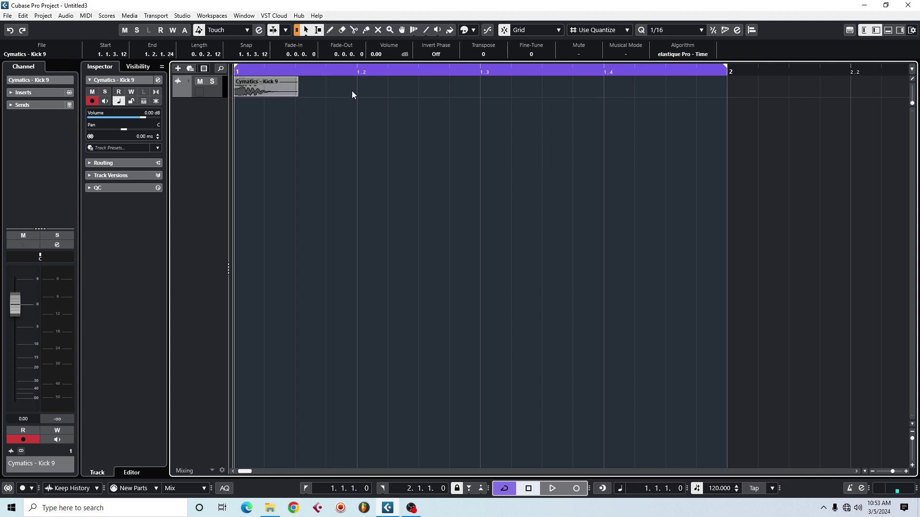
{"action": "left_click_drag", "start_coordinate": [441, 90], "coordinate": [266, 144]}
{"action": "key", "text": "ctrl+d"}
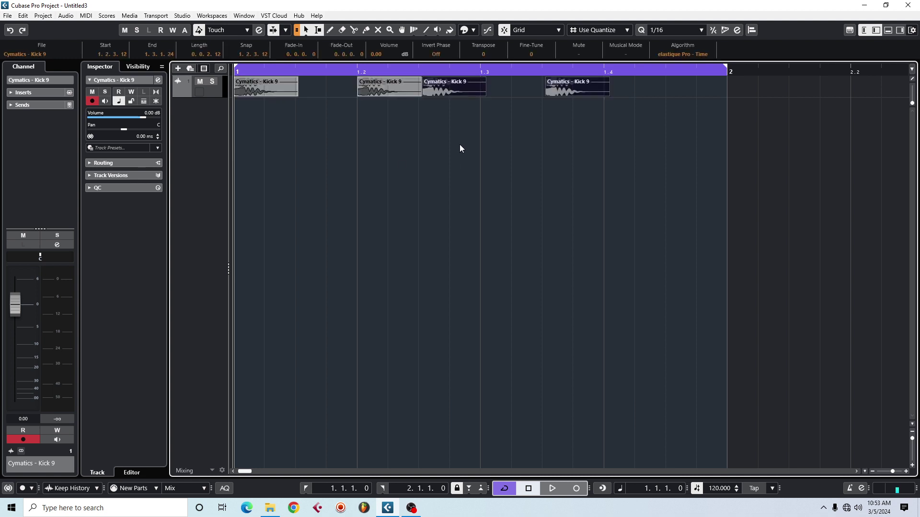
{"action": "left_click_drag", "start_coordinate": [449, 94], "coordinate": [472, 206]}
{"action": "left_click", "coordinate": [610, 139]}
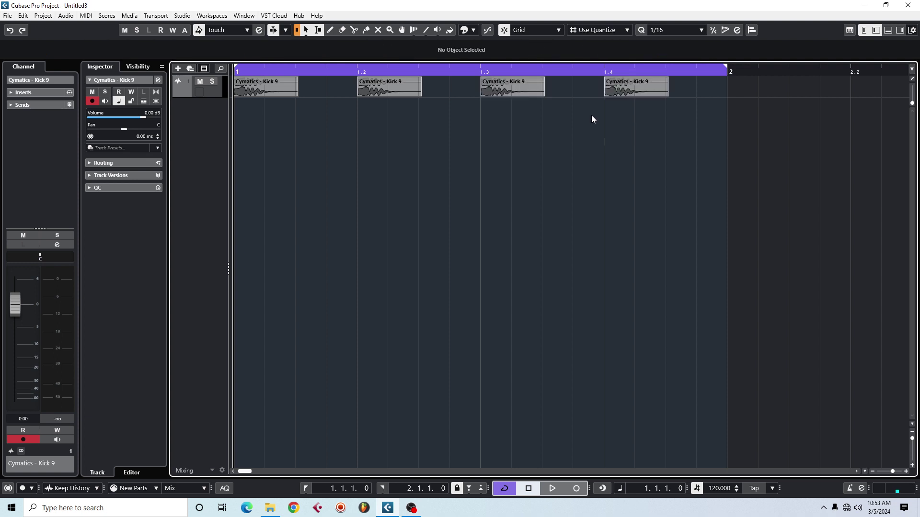
{"action": "left_click_drag", "start_coordinate": [596, 90], "coordinate": [638, 104]}
{"action": "left_click", "coordinate": [276, 130]}
Switch to File Explorer's Claps folder and import Cymatics - House Clap 4 into Cubase on a new track at 1.3.3.
{"action": "mouse_move", "coordinate": [271, 513]}
{"action": "left_click", "coordinate": [273, 479]}
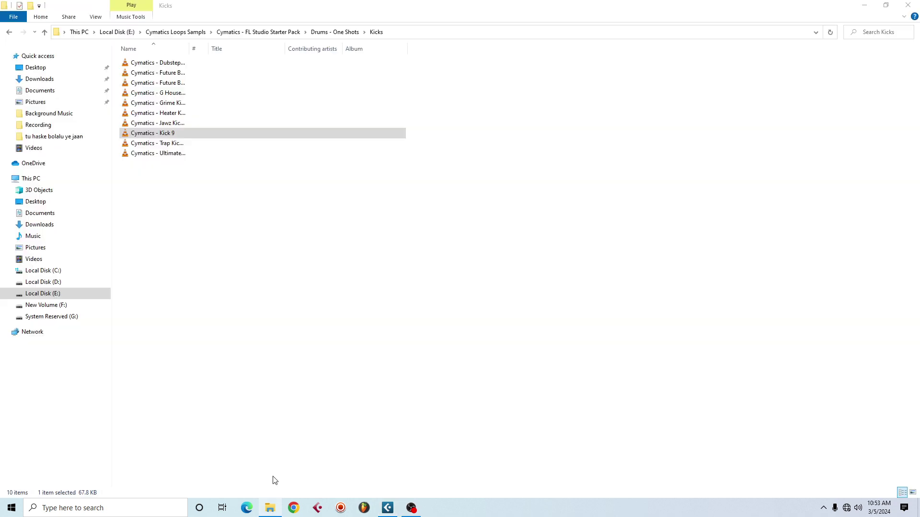
{"action": "left_click", "coordinate": [8, 32]}
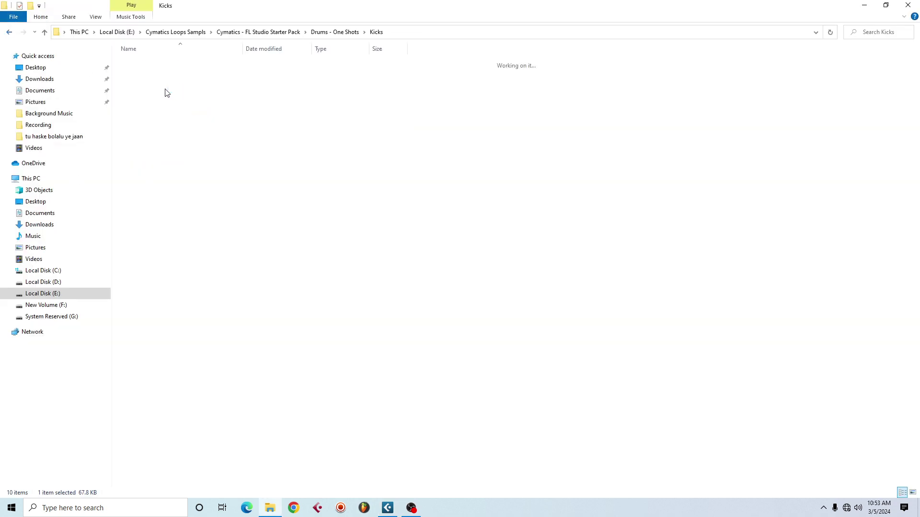
{"action": "double_click", "coordinate": [140, 66]}
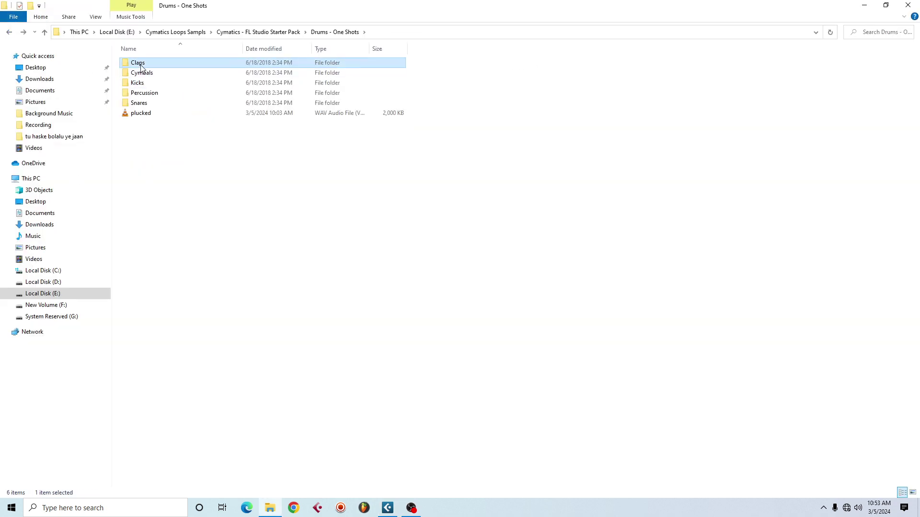
{"action": "left_click_drag", "start_coordinate": [144, 96], "coordinate": [392, 513]}
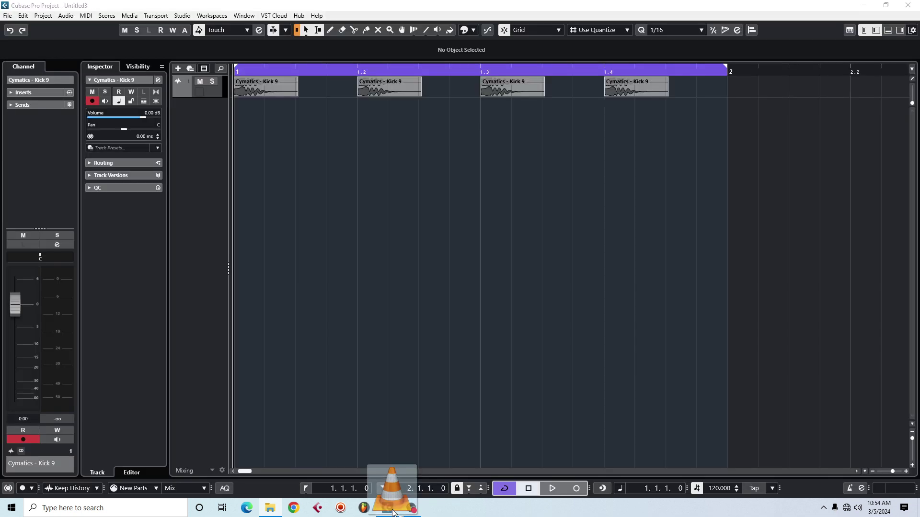
{"action": "left_click_drag", "start_coordinate": [351, 189], "coordinate": [546, 110]}
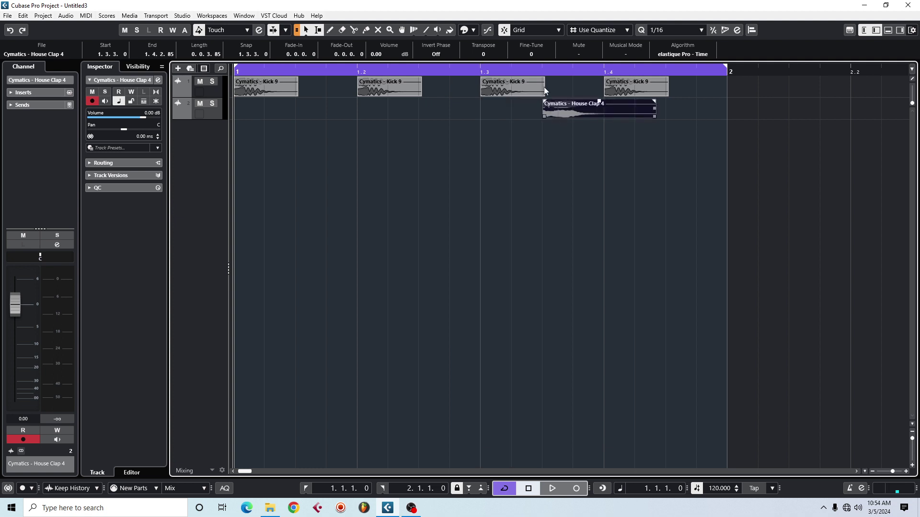
Keep the snap type on Grid and move the House Clap 4 event to beat 2 of bar 1.
{"action": "left_click", "coordinate": [526, 34]}
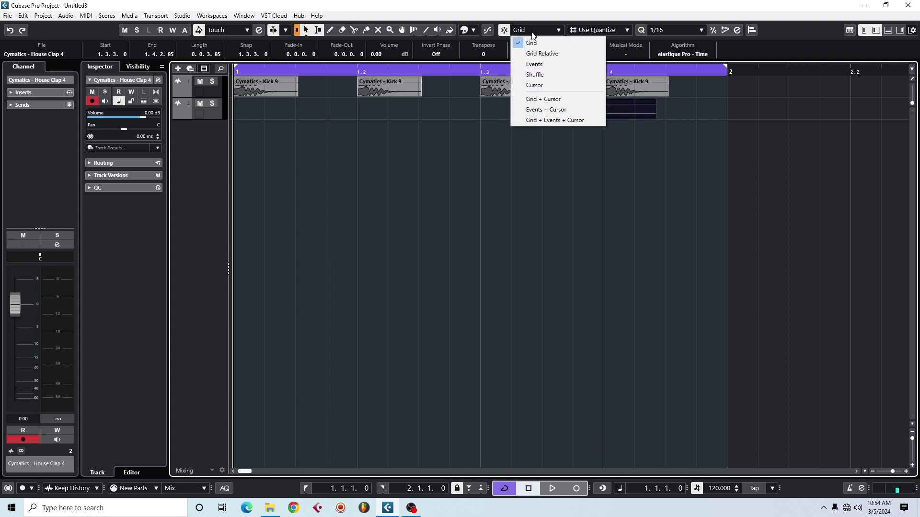
{"action": "left_click", "coordinate": [525, 45]}
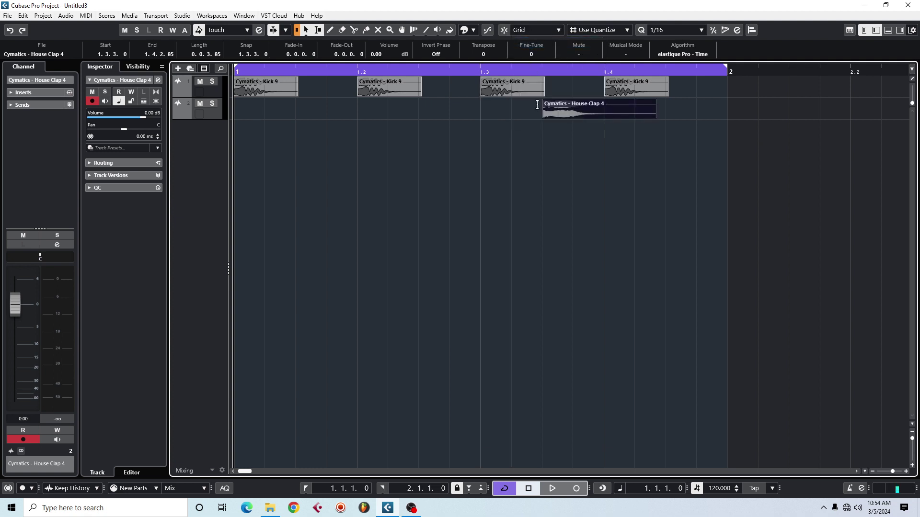
{"action": "left_click_drag", "start_coordinate": [560, 111], "coordinate": [384, 109]}
With snap on, split the House Clap 4 event at 1.2.4 and set the project cursor to 1.2.3.
{"action": "left_click", "coordinate": [504, 29]}
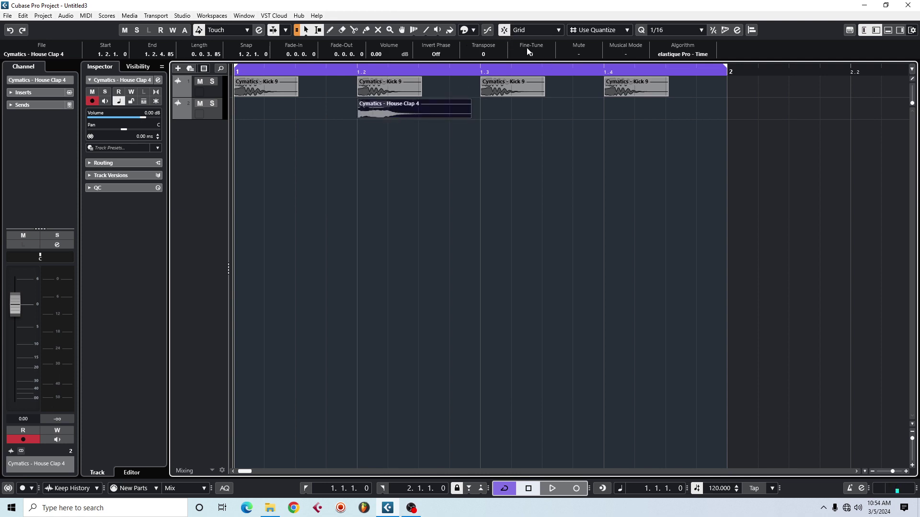
{"action": "left_click", "coordinate": [354, 31]}
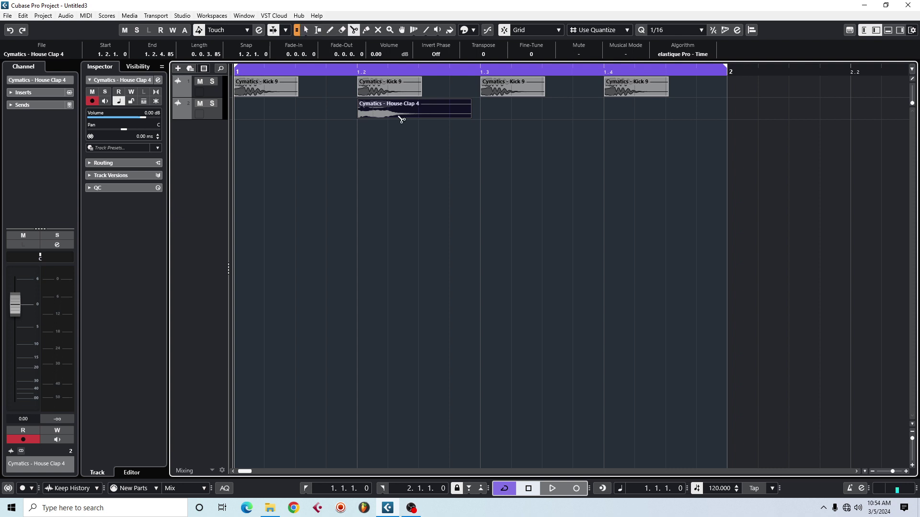
{"action": "left_click", "coordinate": [440, 129]}
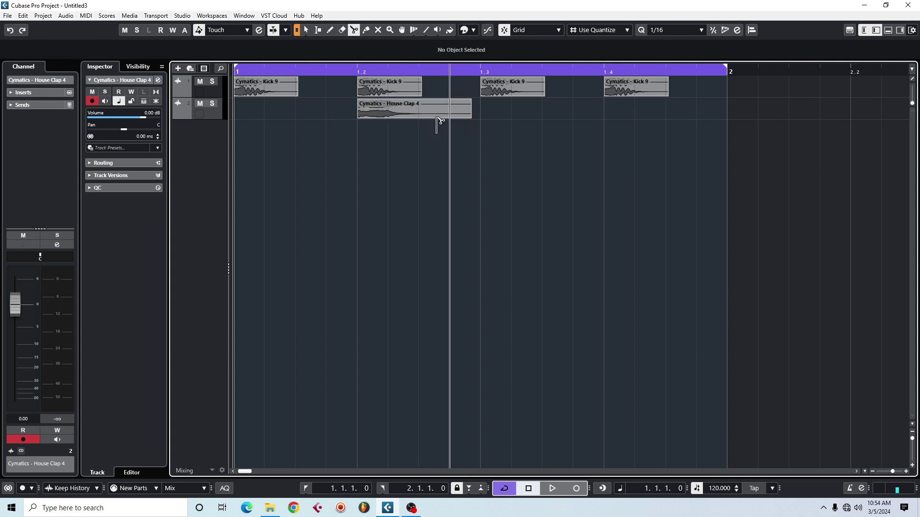
{"action": "left_click", "coordinate": [438, 117]}
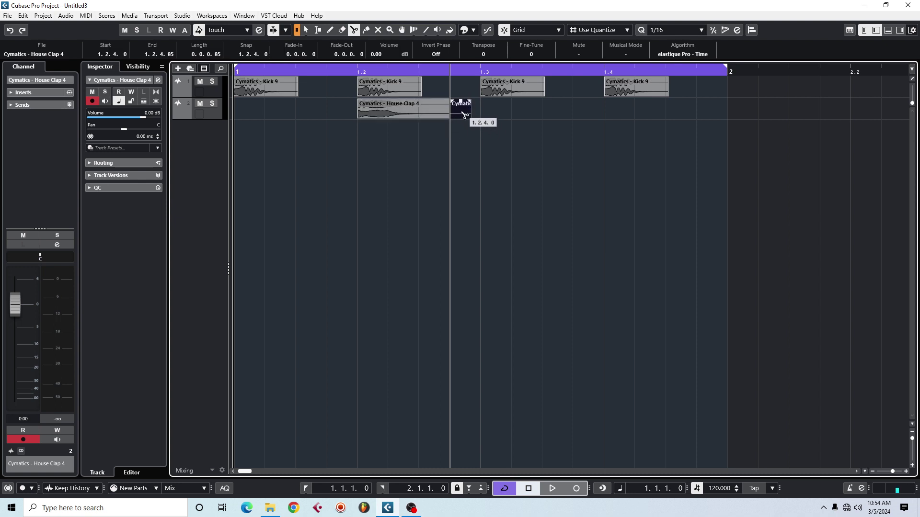
{"action": "left_click", "coordinate": [406, 70]}
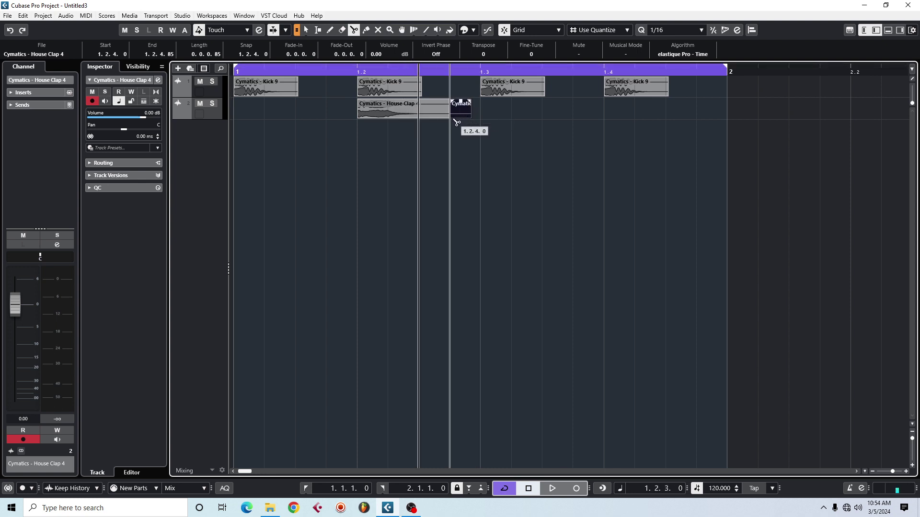
Undo the clap split and, with snap off, cut the end of the clap event at several off-grid positions up to 1.2.4.61.
{"action": "key", "text": "ctrl+z"}
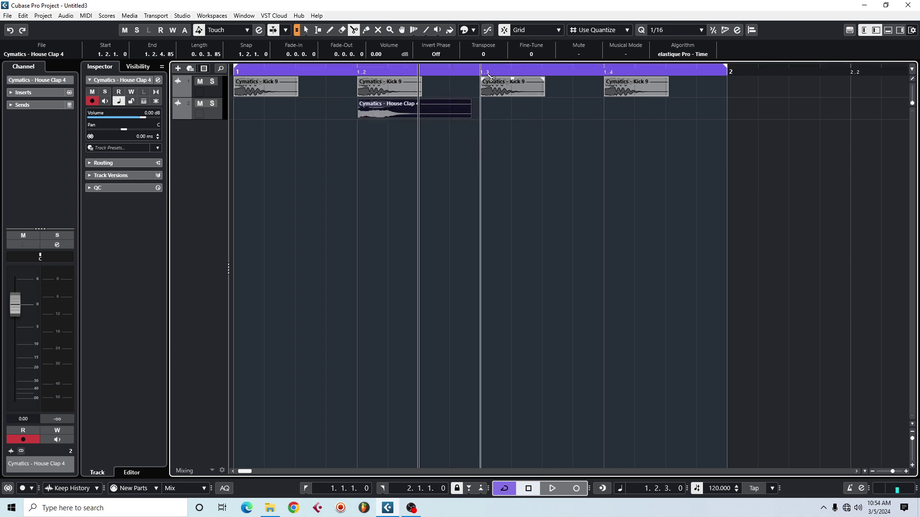
{"action": "left_click", "coordinate": [438, 113]}
{"action": "left_click", "coordinate": [446, 115], "text": "alt"}
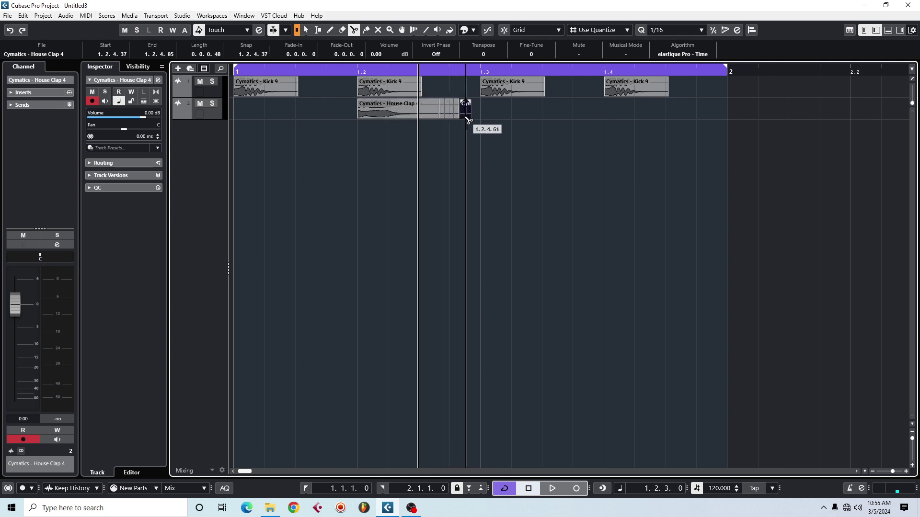
Turn snap back on and split the first kick event on the grid at 1.1.2.
{"action": "left_click", "coordinate": [503, 31]}
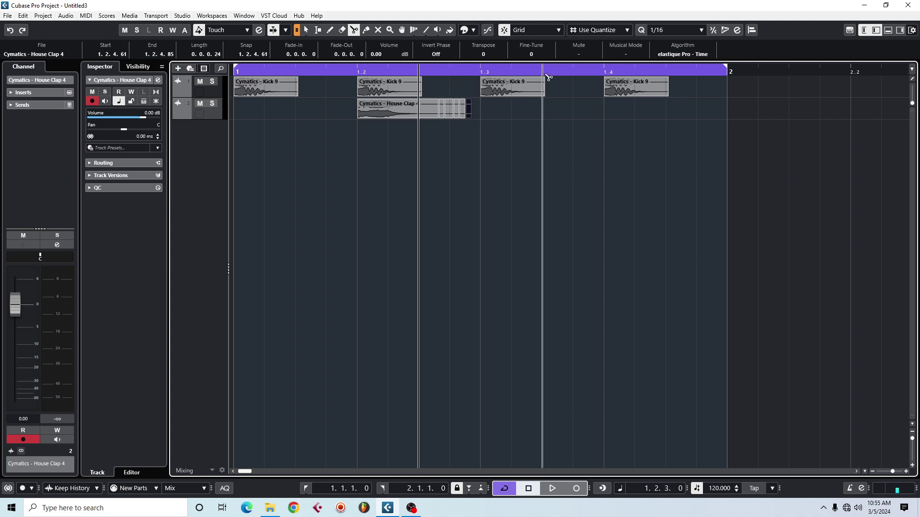
{"action": "left_click", "coordinate": [505, 31]}
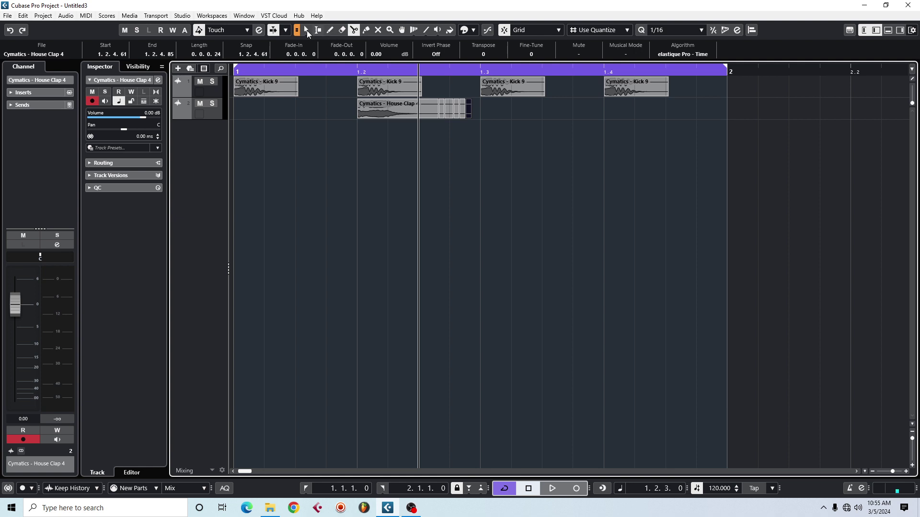
{"action": "left_click", "coordinate": [276, 88]}
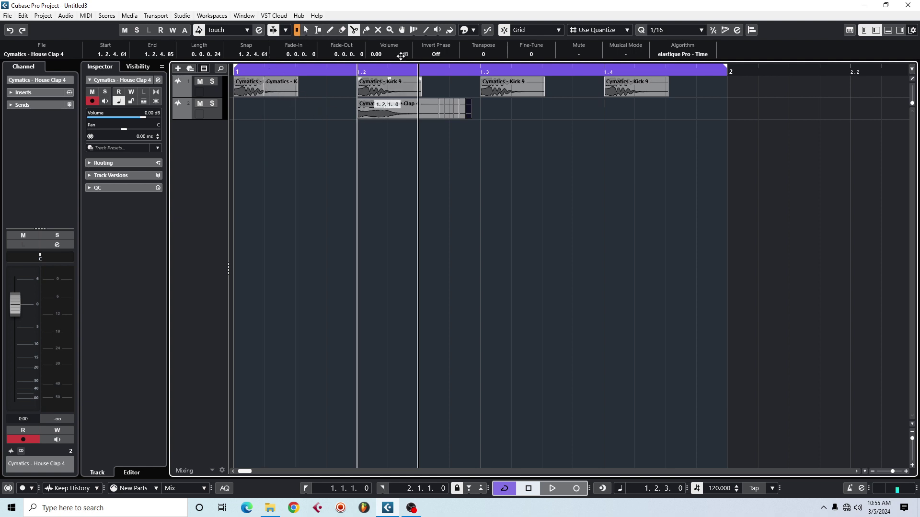
Select all kick and clap events on both tracks with the Object Selection tool and delete them.
{"action": "left_click", "coordinate": [305, 31]}
{"action": "left_click_drag", "start_coordinate": [693, 91], "coordinate": [238, 156]}
{"action": "key", "text": "Delete"}
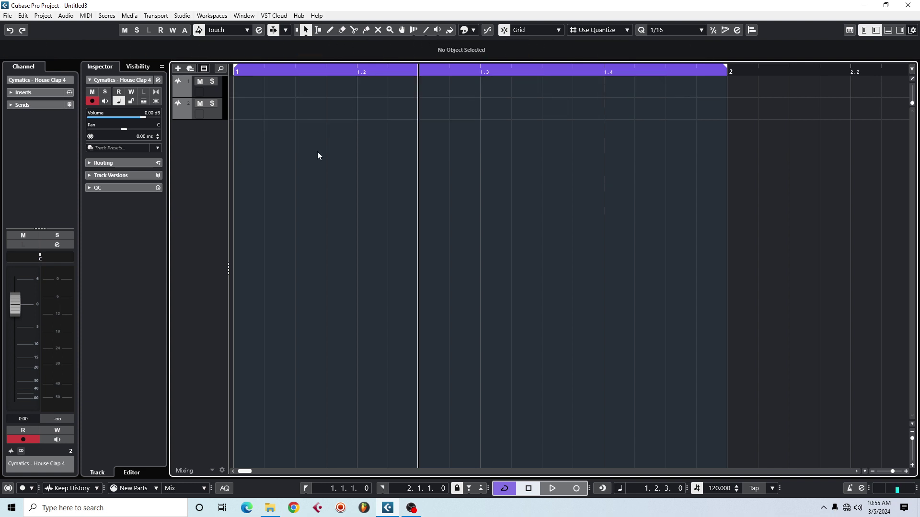
Remove the House Clap 4 and Kick 9 tracks from the project.
{"action": "right_click", "coordinate": [214, 117]}
{"action": "left_click", "coordinate": [255, 102]}
{"action": "right_click", "coordinate": [242, 133]}
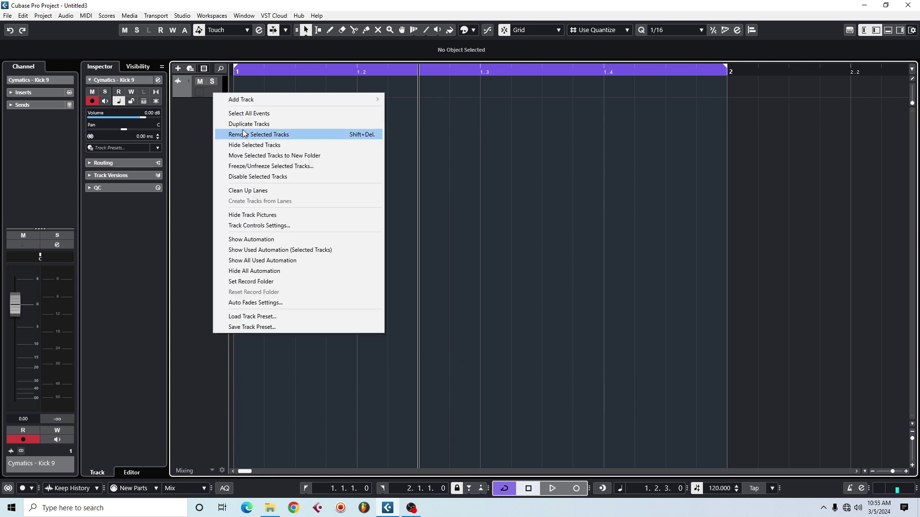
{"action": "left_click", "coordinate": [242, 136]}
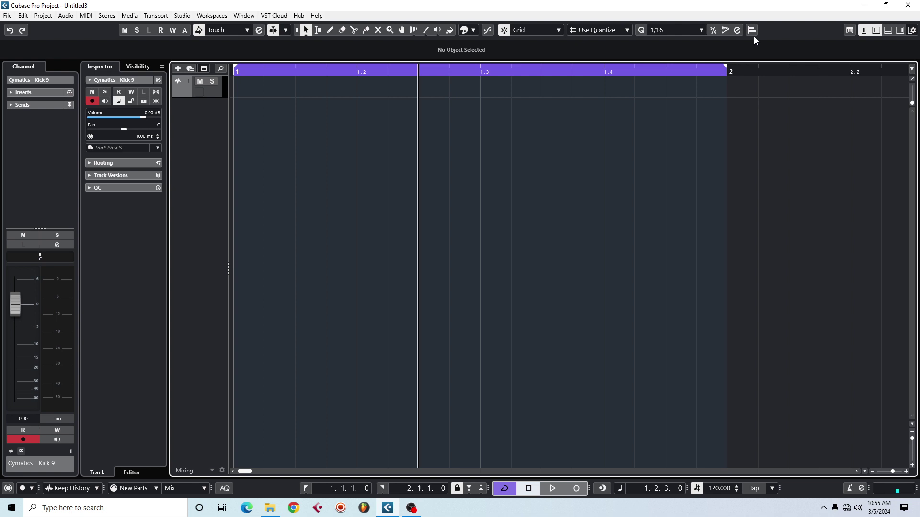
Collapse the cycle range by moving the right locator to 1.1.1, and return the project cursor to the project start.
{"action": "left_click", "coordinate": [675, 30]}
{"action": "left_click", "coordinate": [778, 102]}
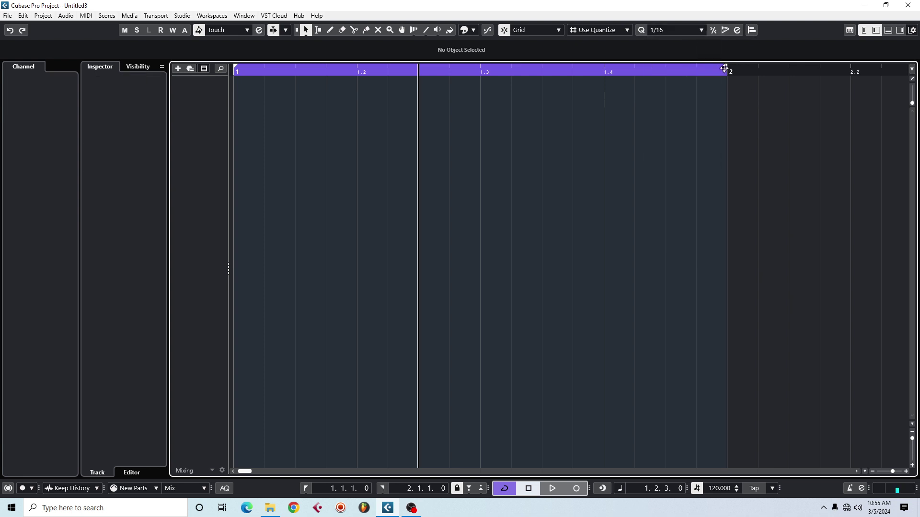
{"action": "left_click_drag", "start_coordinate": [726, 71], "coordinate": [210, 59]}
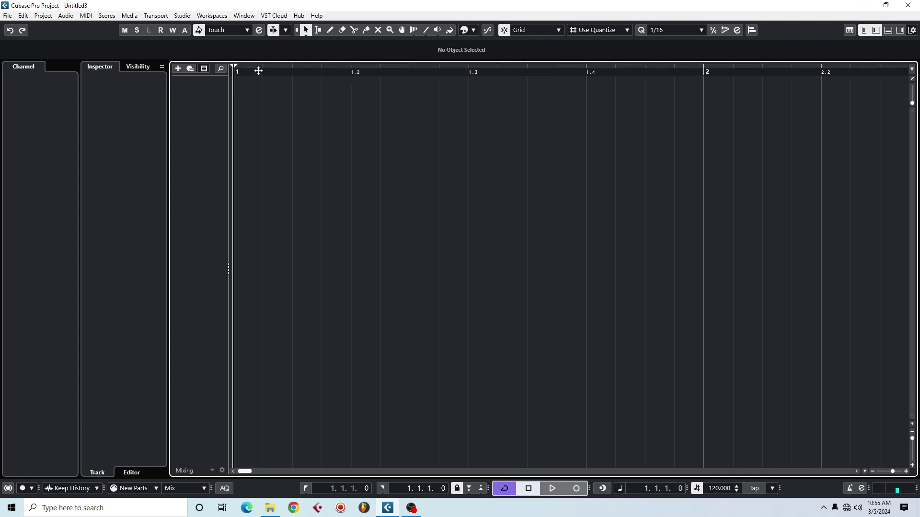
{"action": "left_click_drag", "start_coordinate": [258, 70], "coordinate": [200, 43]}
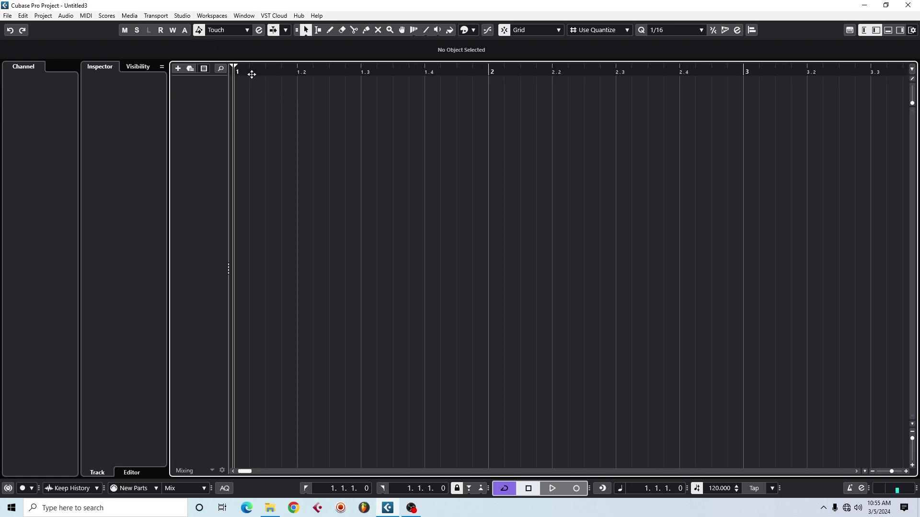
{"action": "left_click_drag", "start_coordinate": [252, 74], "coordinate": [185, 38]}
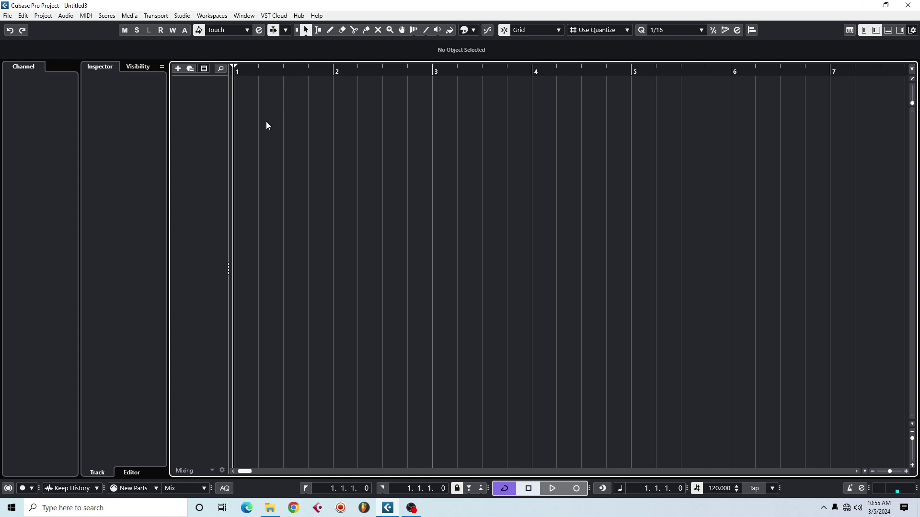